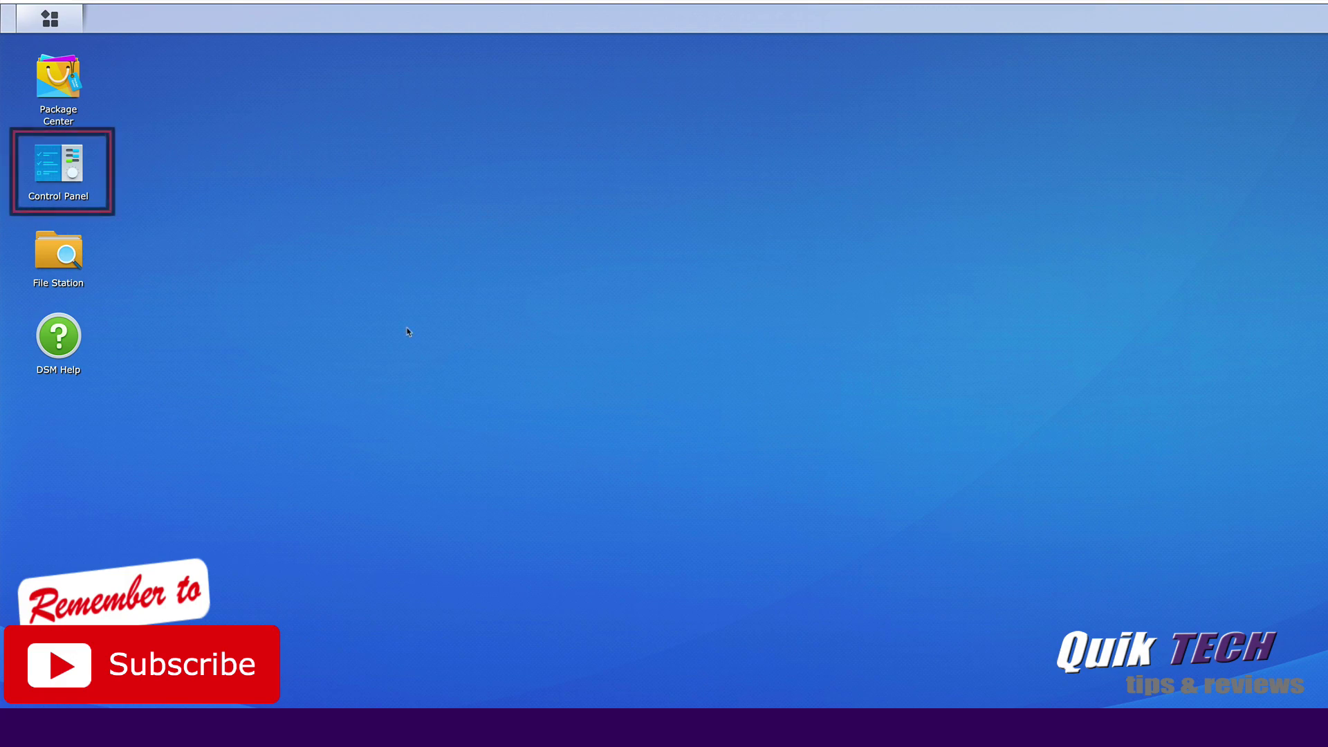
In Control Panel's File Services FTP settings, enable both FTP and FTPS and apply.
left_click(60, 166)
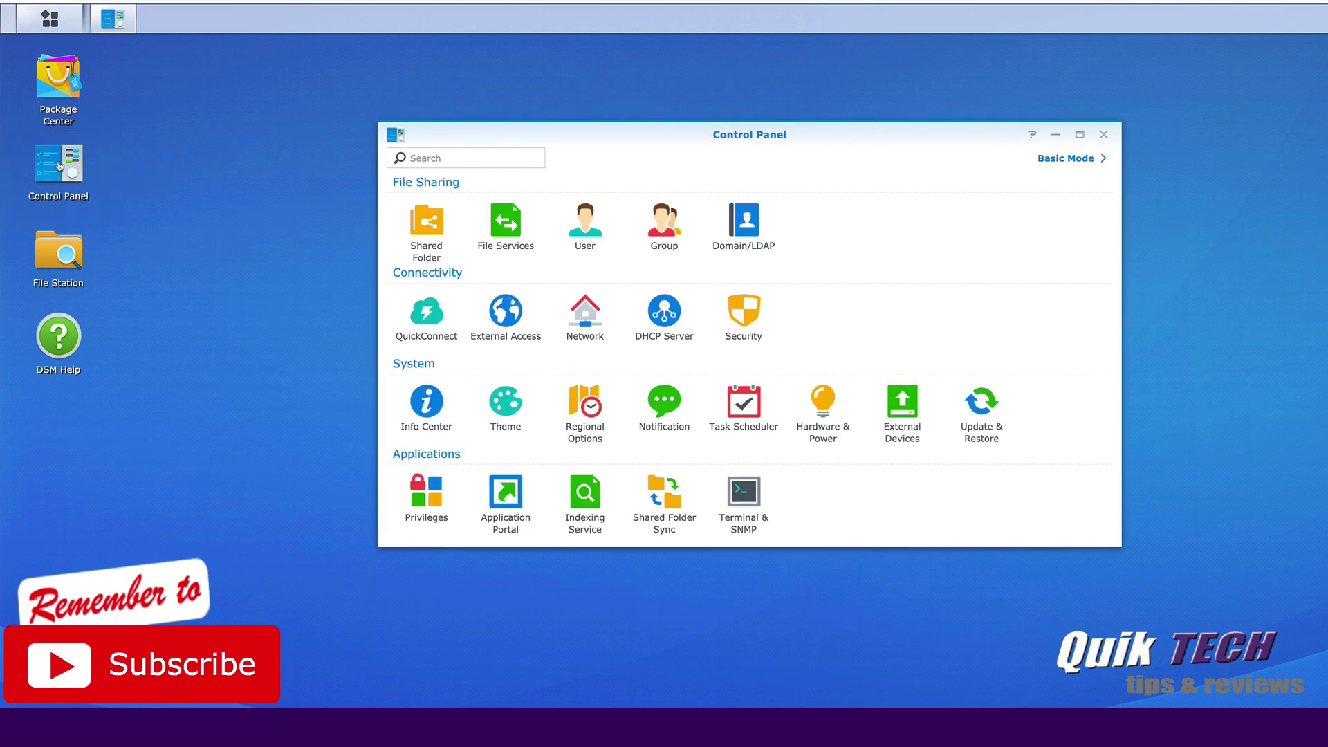
left_click(505, 221)
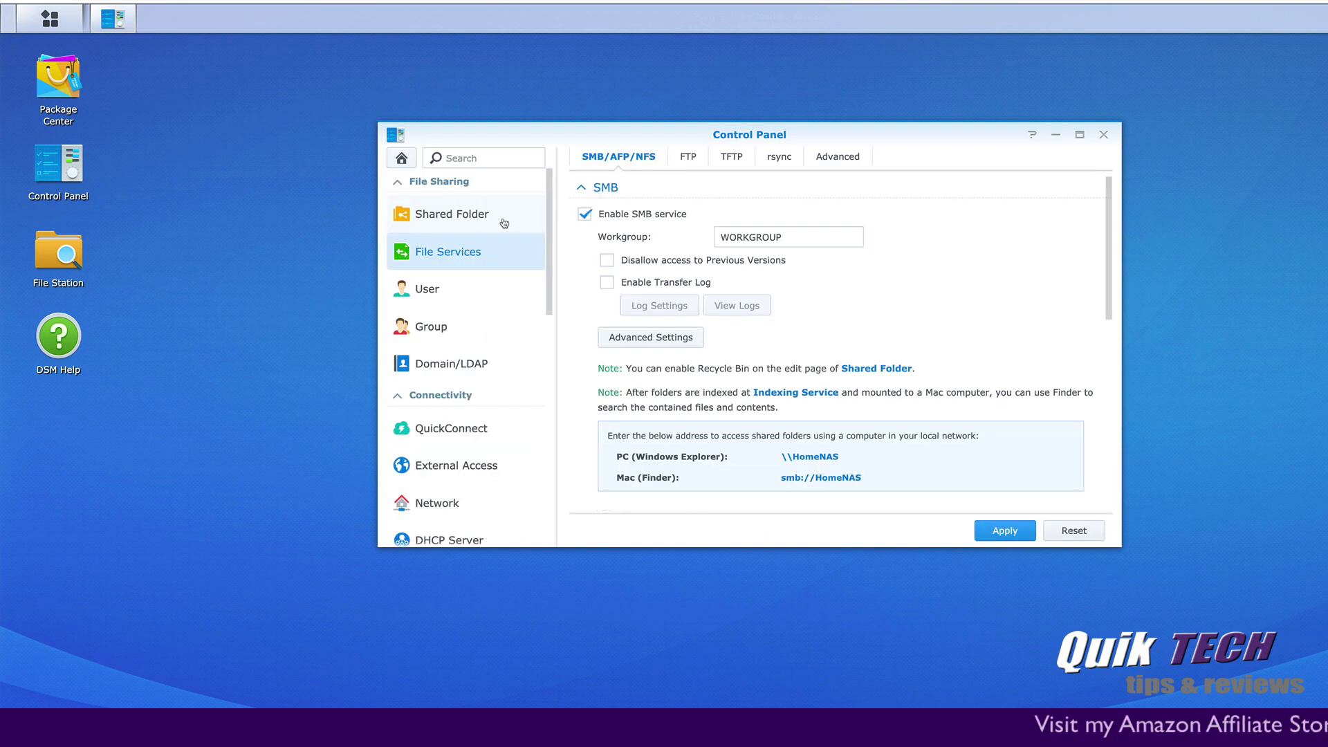
left_click(688, 157)
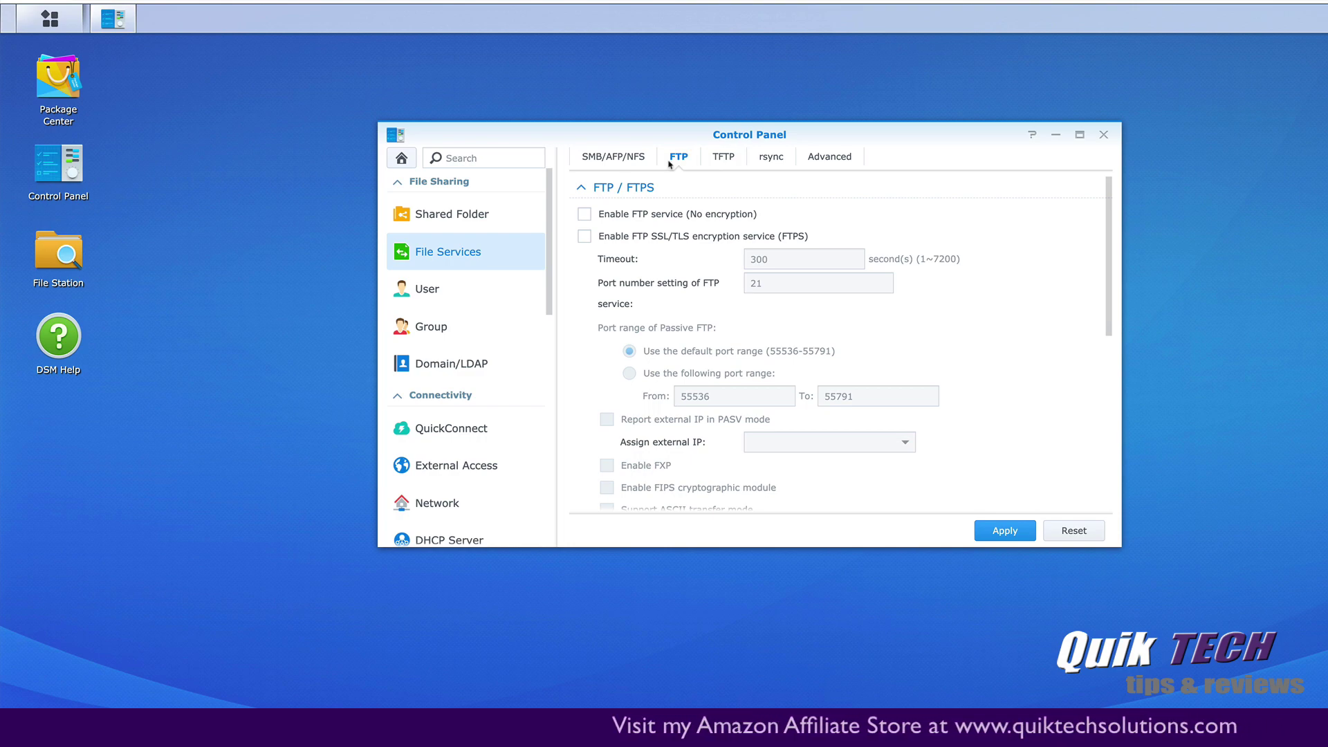
left_click(585, 214)
left_click(586, 236)
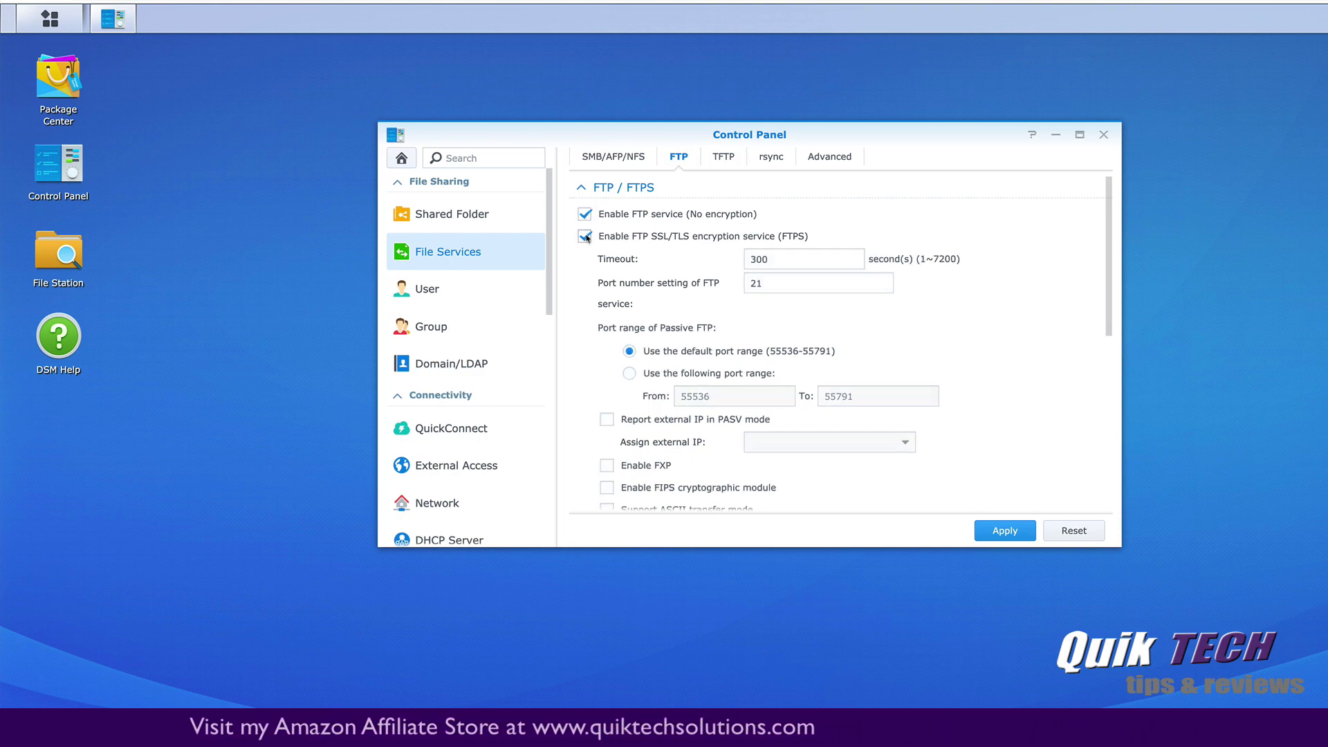
left_click(1005, 531)
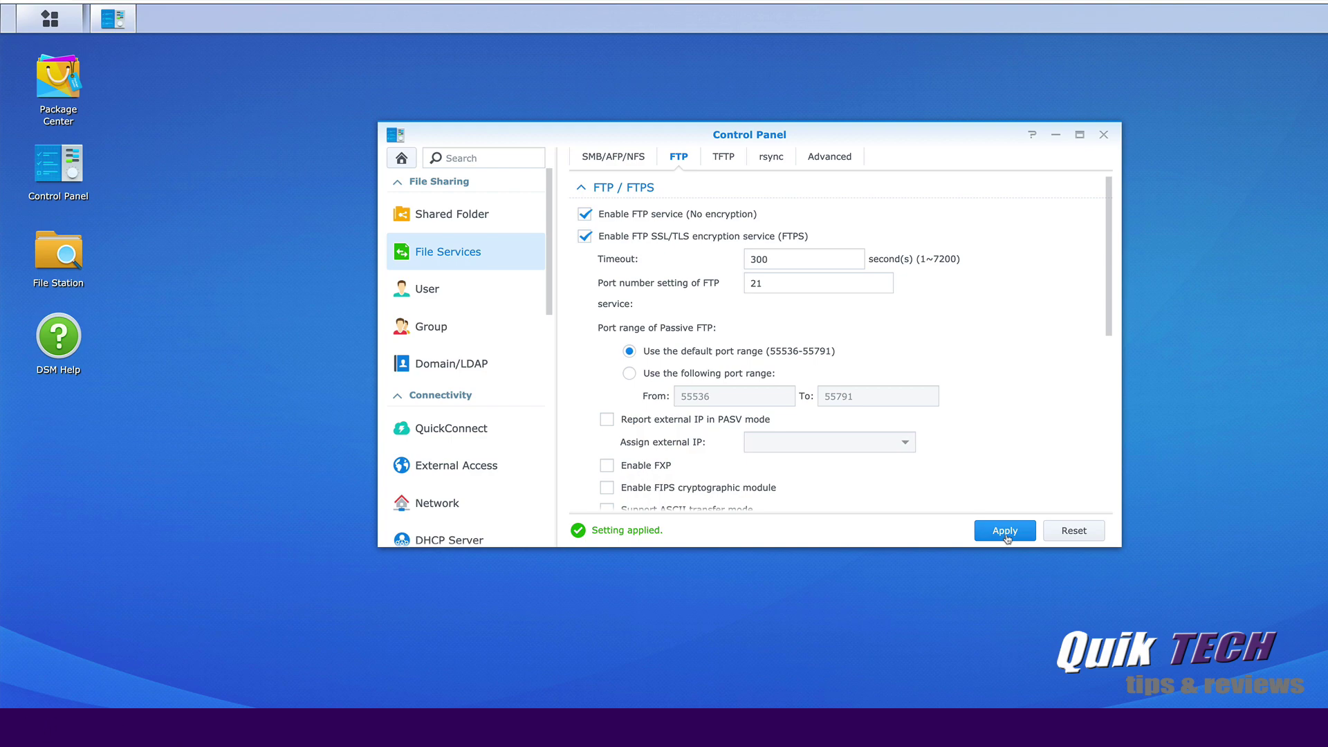
Create shared folder 'E1Zoom' with its recycle bin open to all users, no encryption.
left_click(430, 216)
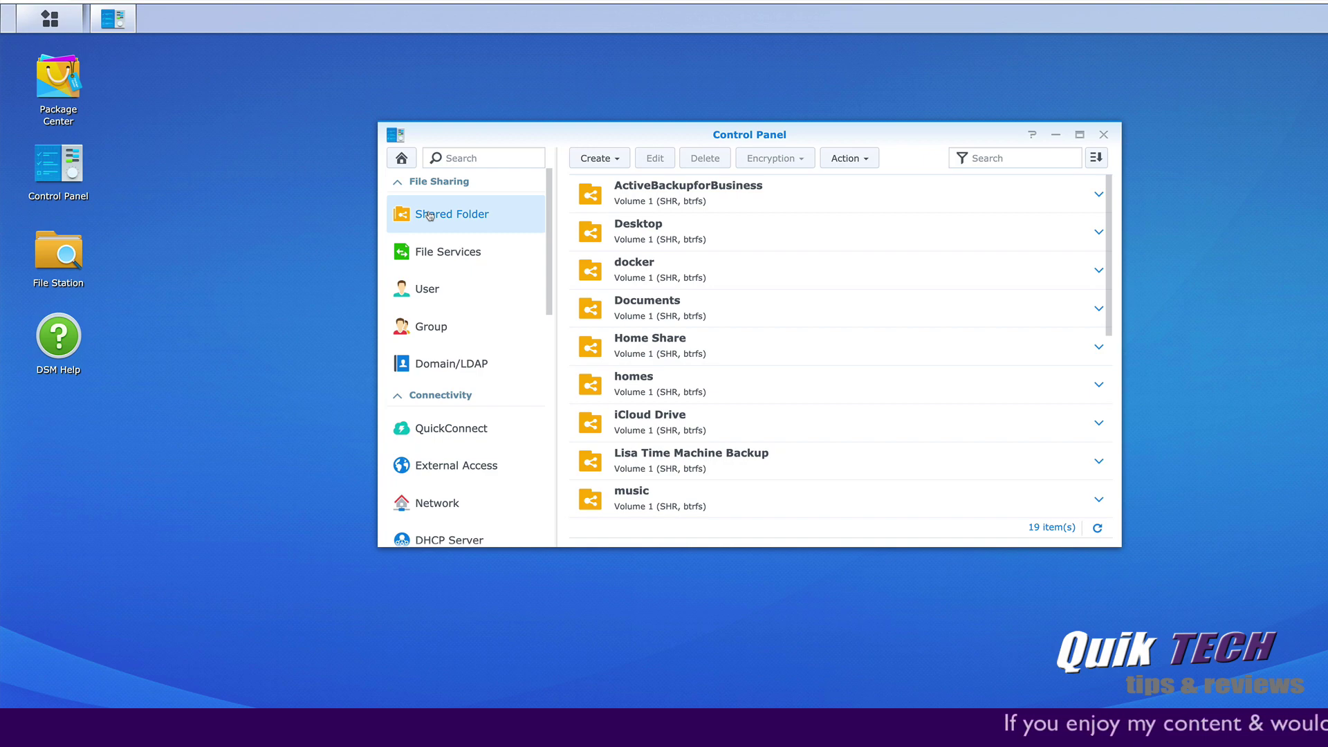
left_click(616, 158)
left_click(611, 184)
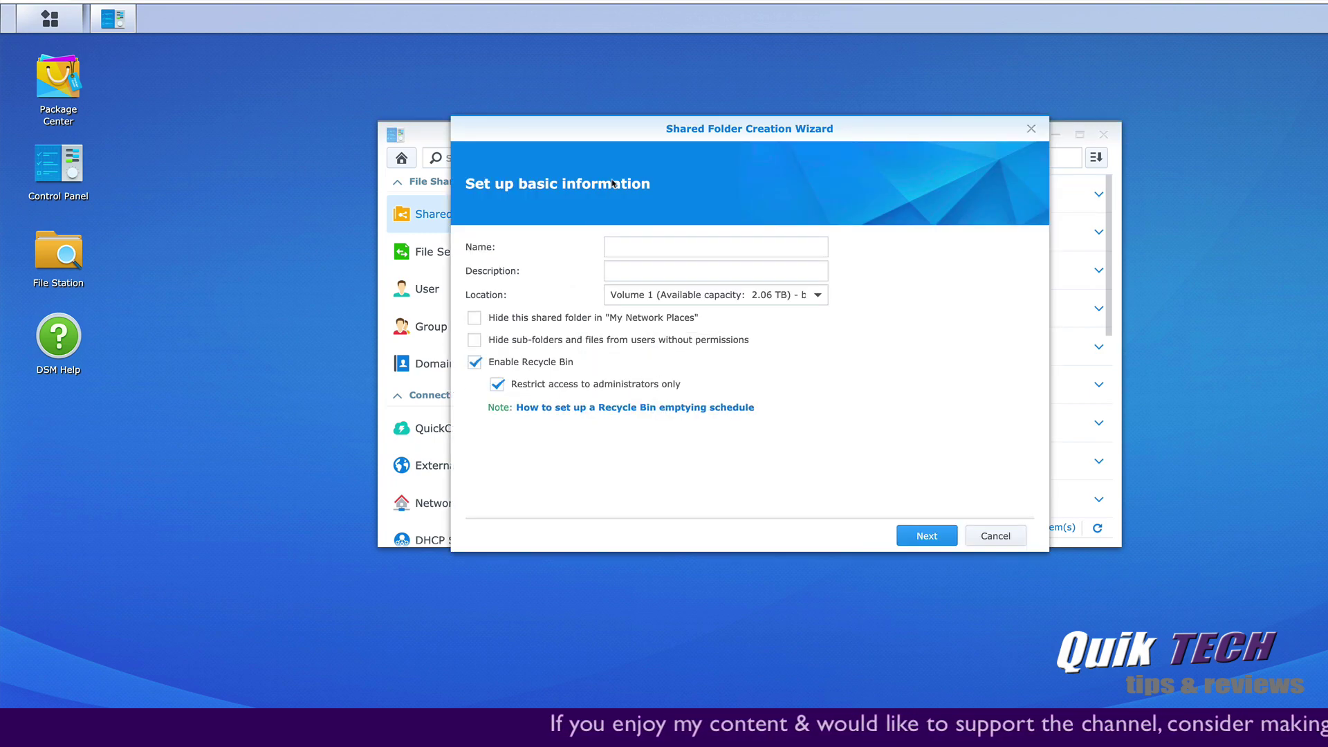
left_click(638, 248)
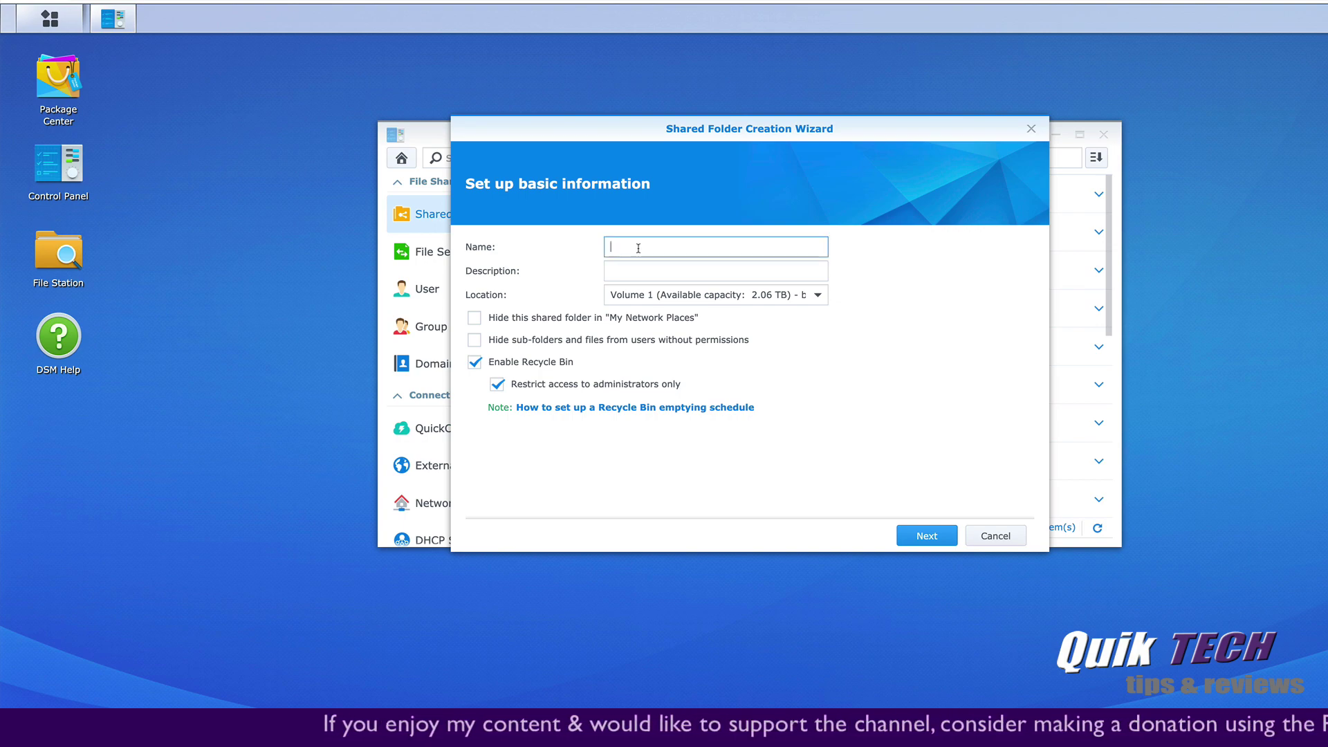
type("E")
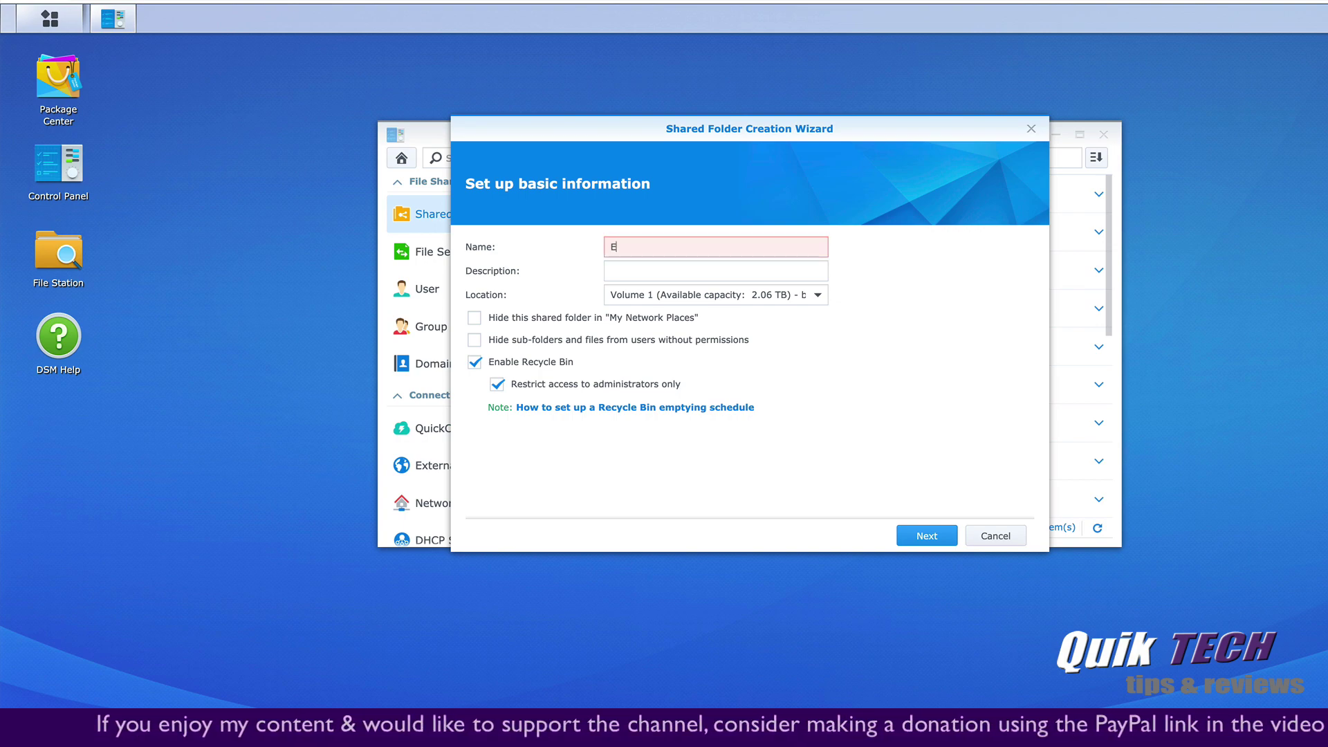
type("1Zoom")
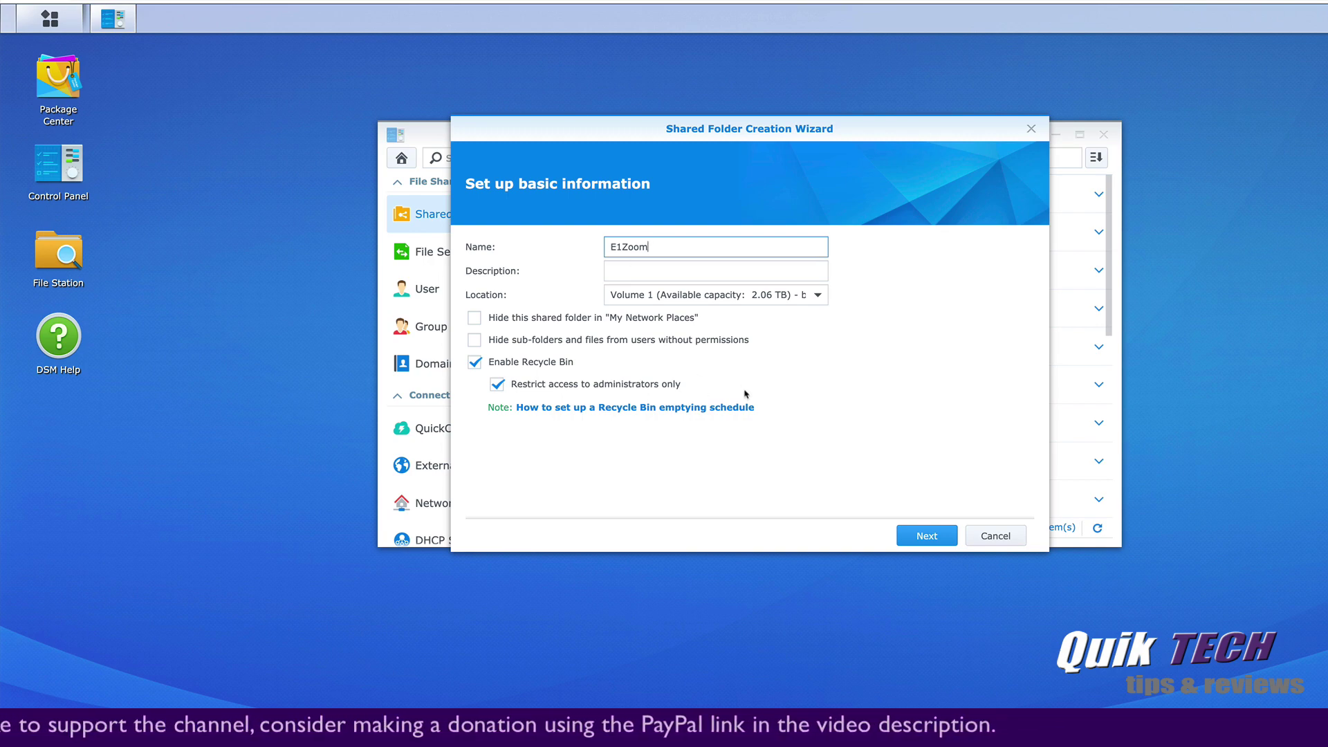
left_click(496, 384)
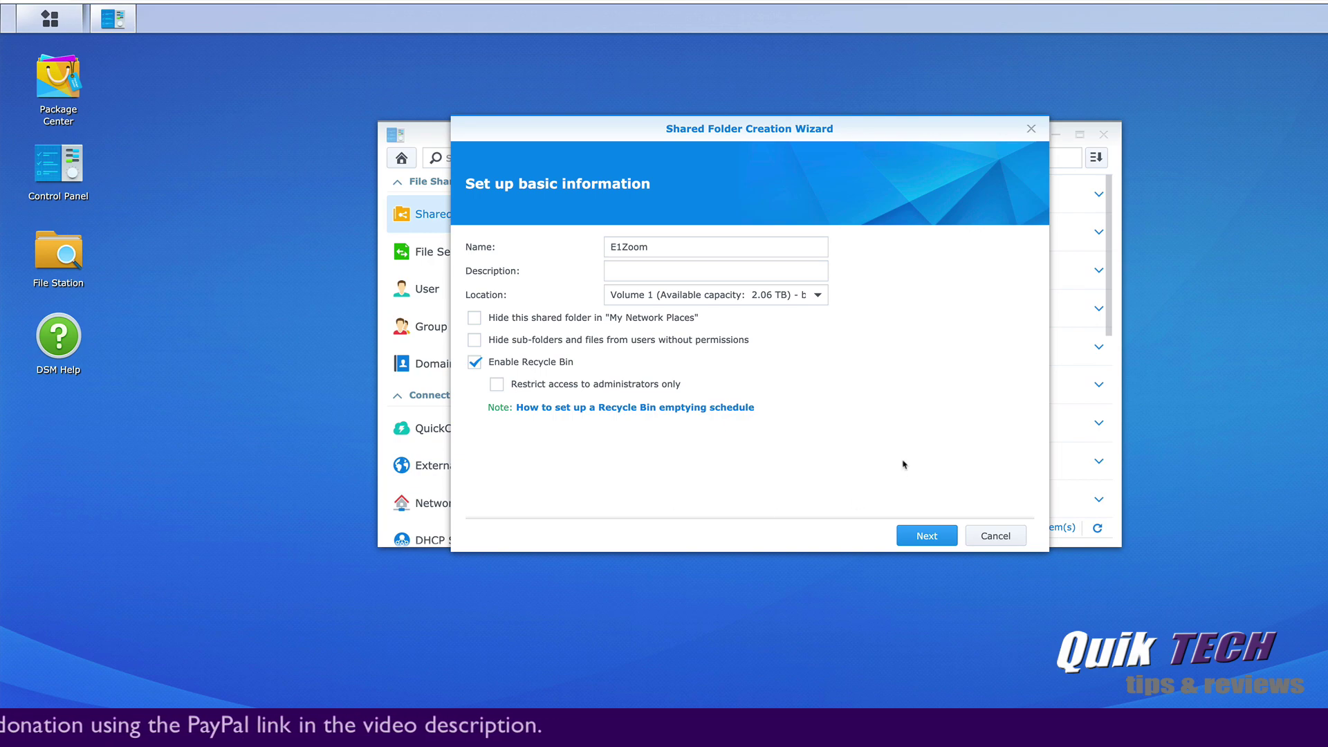
left_click(926, 538)
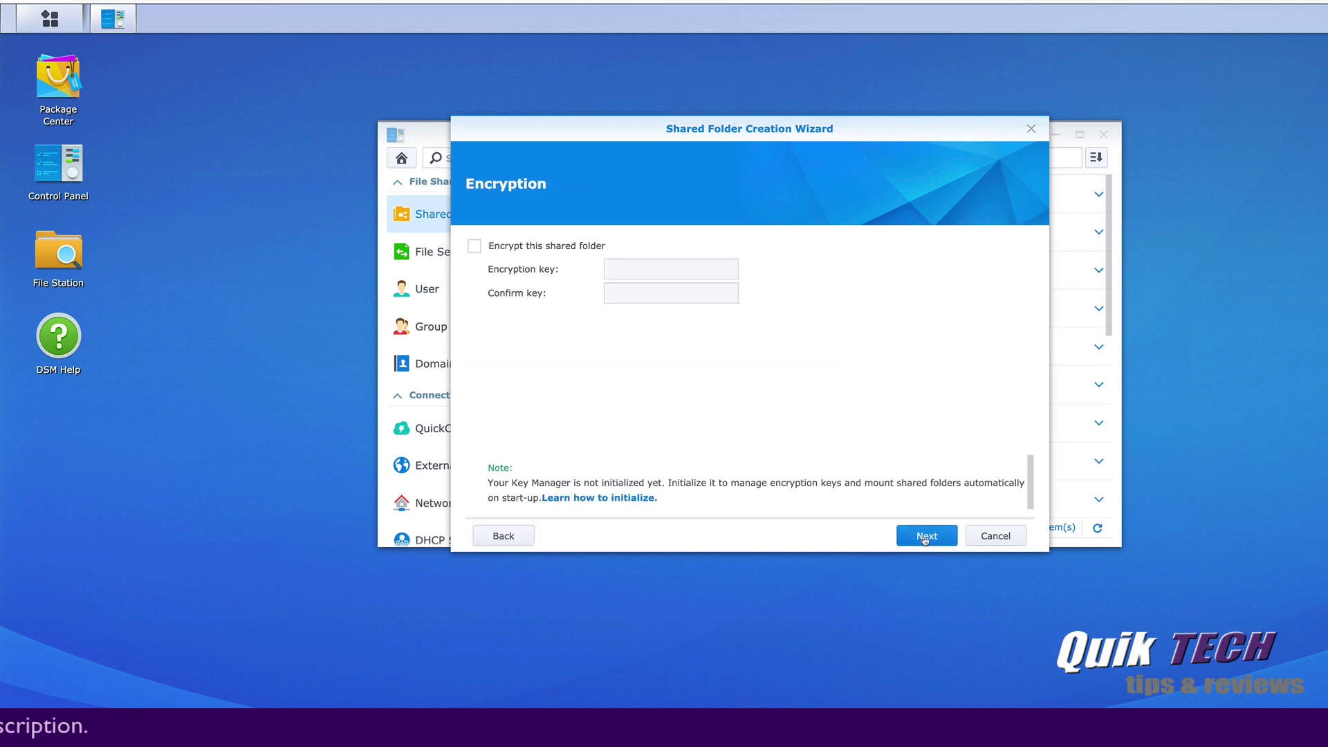
left_click(926, 538)
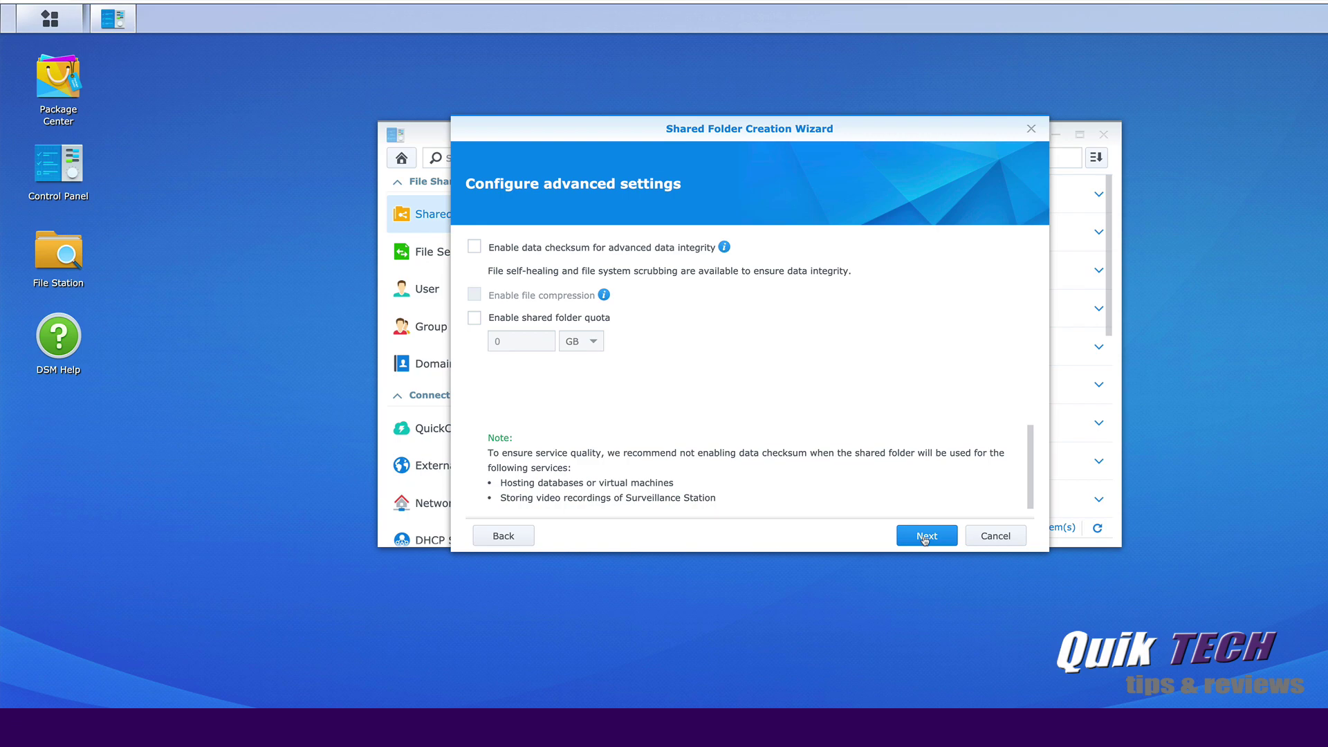
left_click(926, 538)
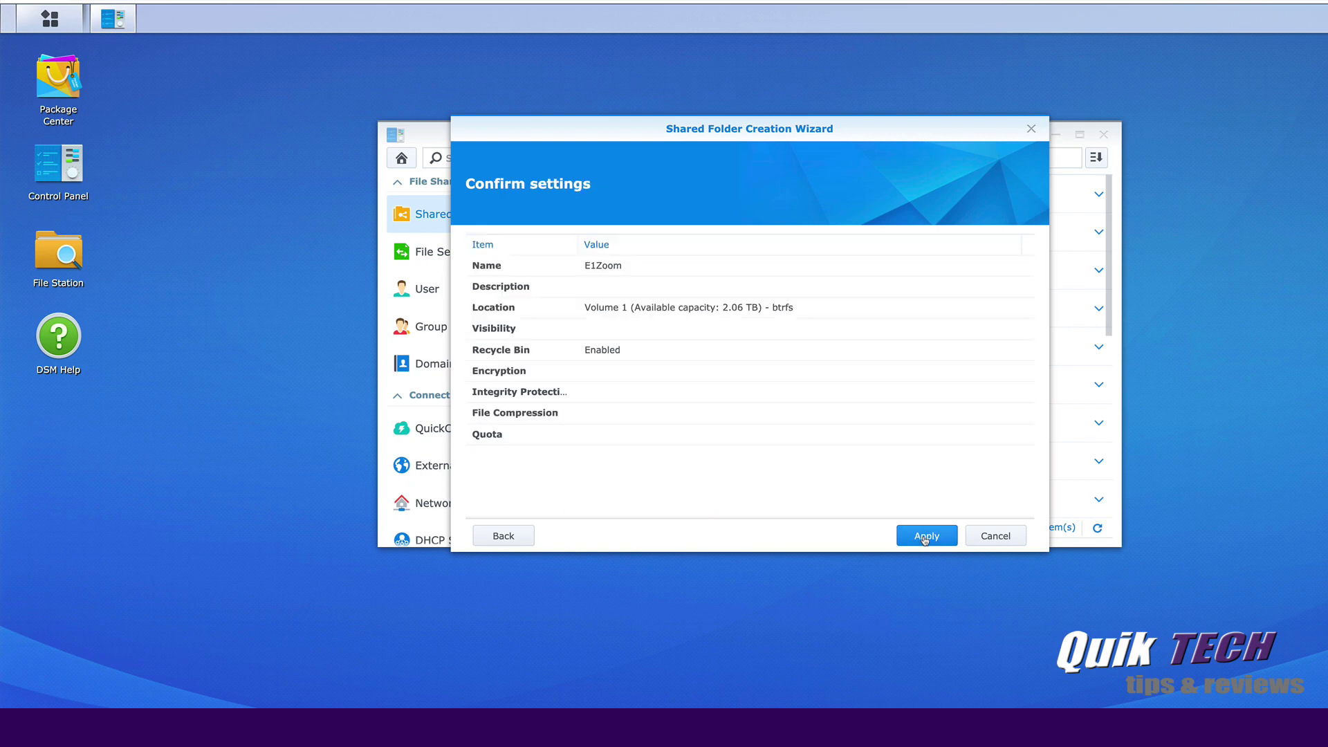
left_click(926, 538)
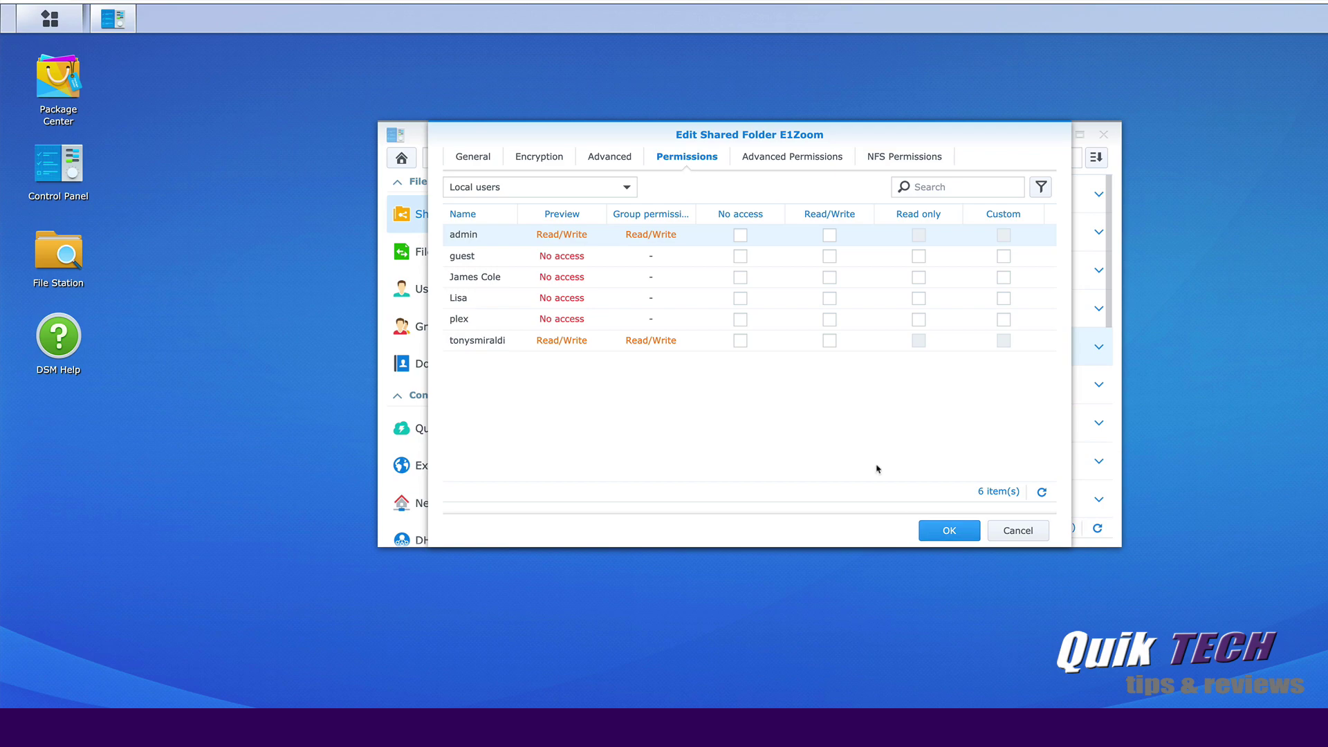
Give the last listed local user Read/Write permission on E1Zoom and save.
left_click(829, 343)
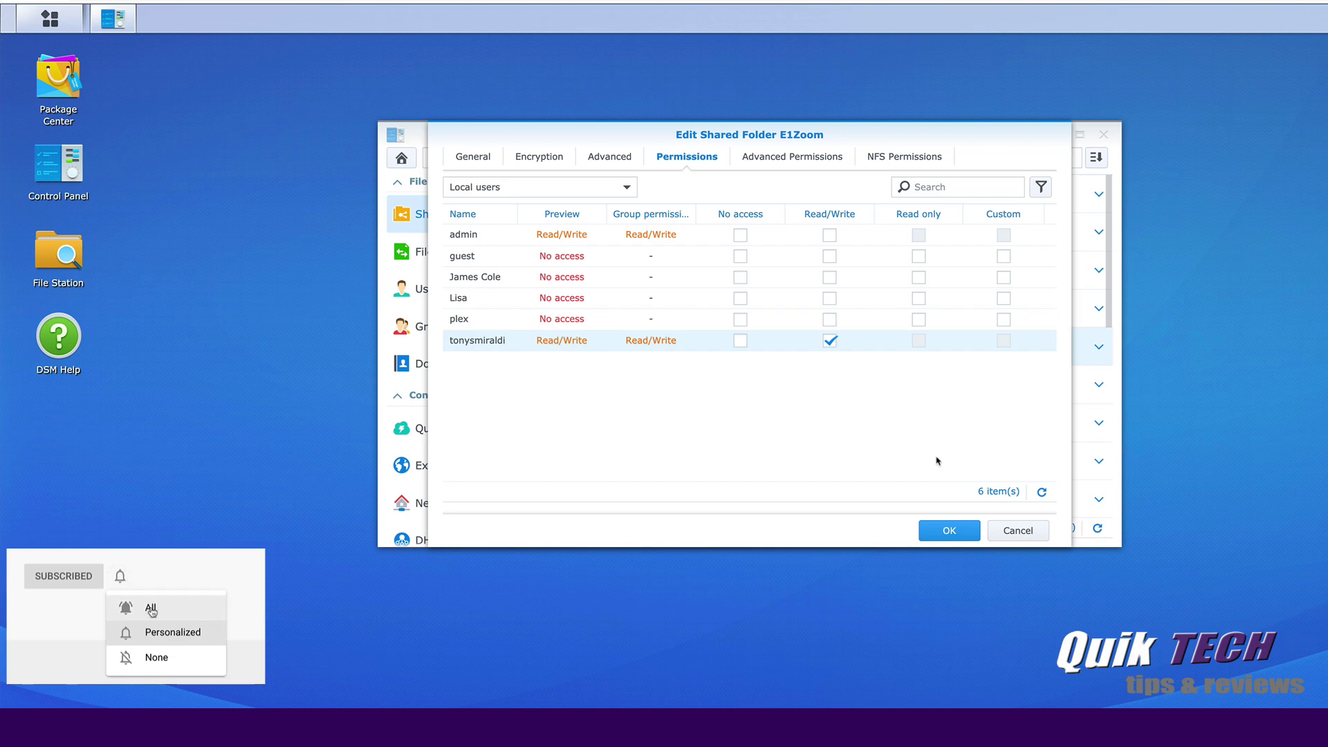
left_click(950, 531)
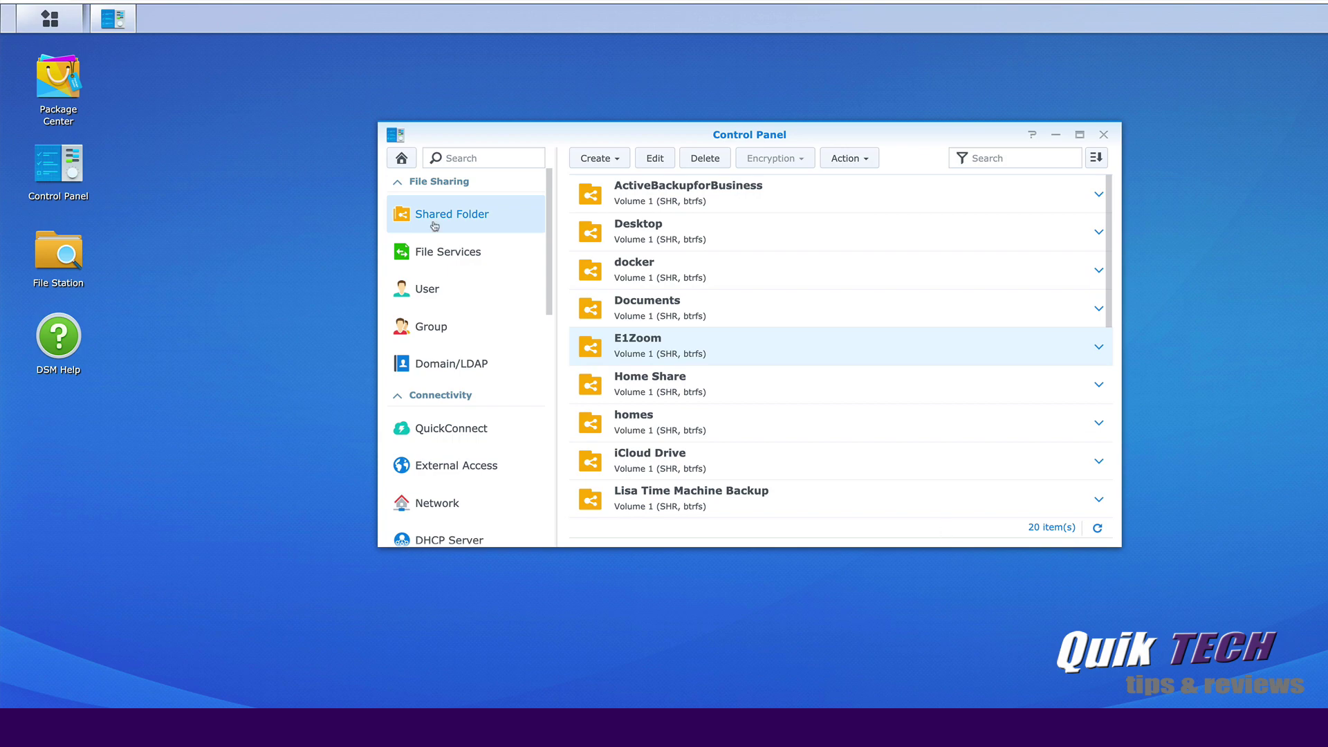
Start a new user named 'ftp_user', enter and confirm its password, and continue.
left_click(429, 295)
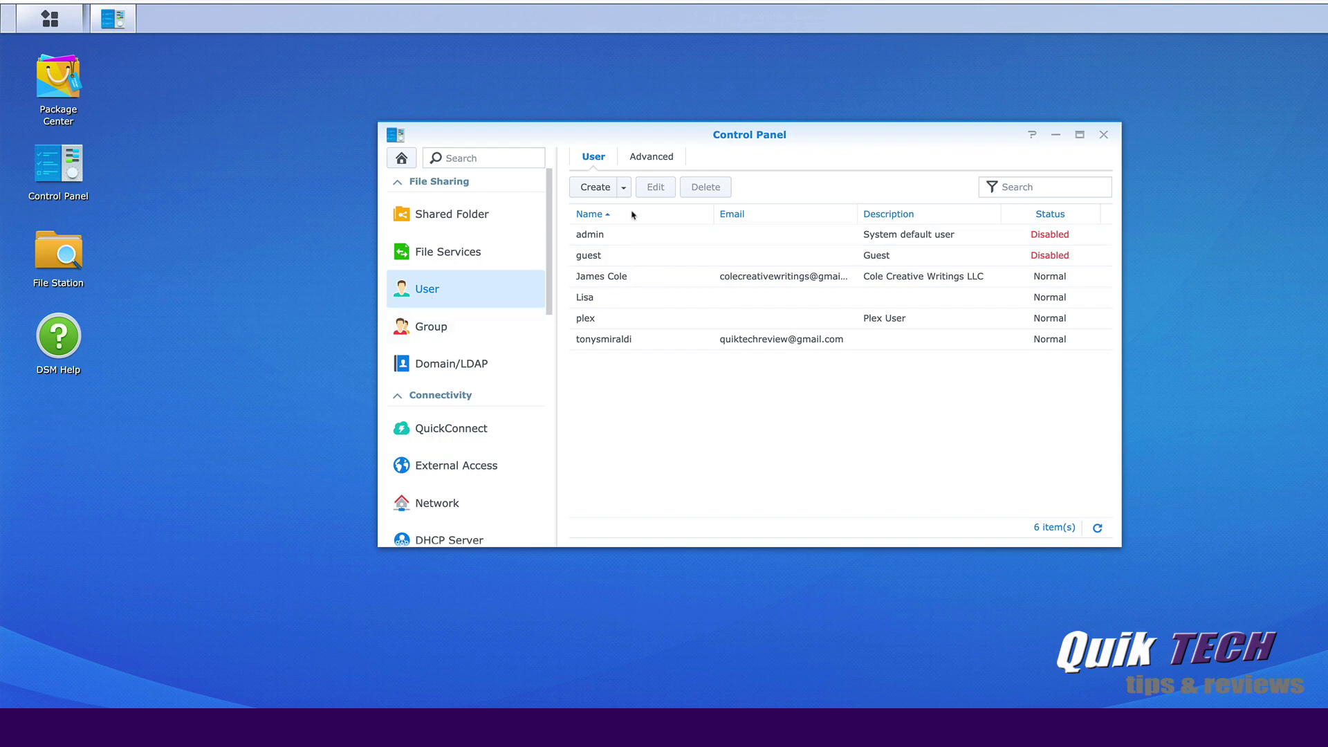
left_click(623, 189)
left_click(616, 210)
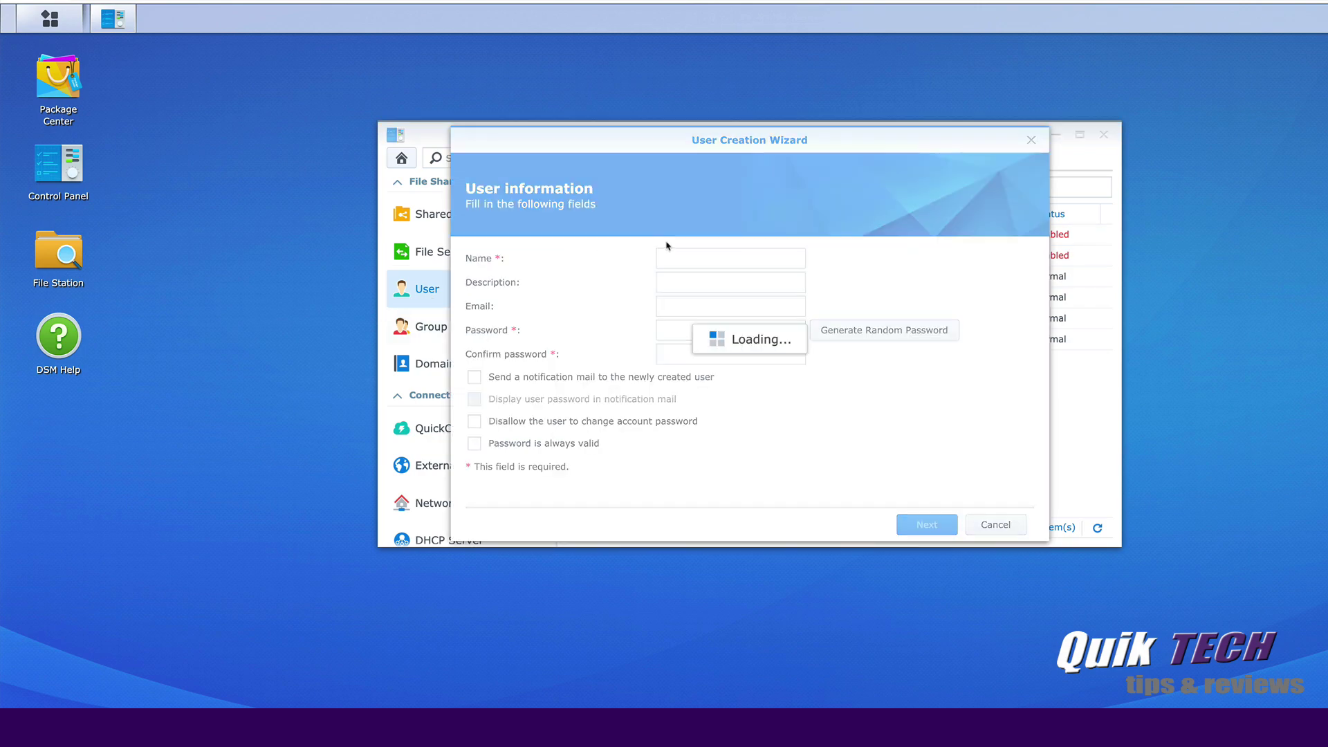
type("ft")
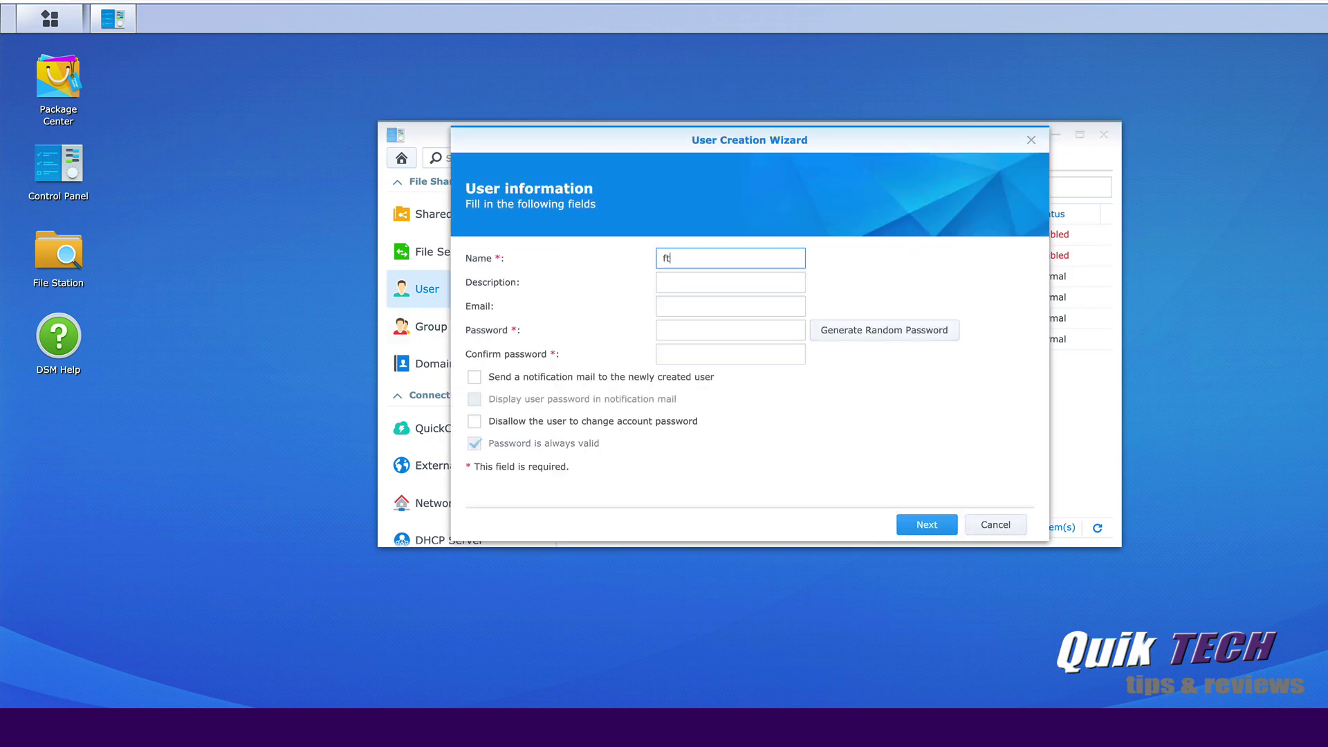
type("p_user")
left_click(671, 328)
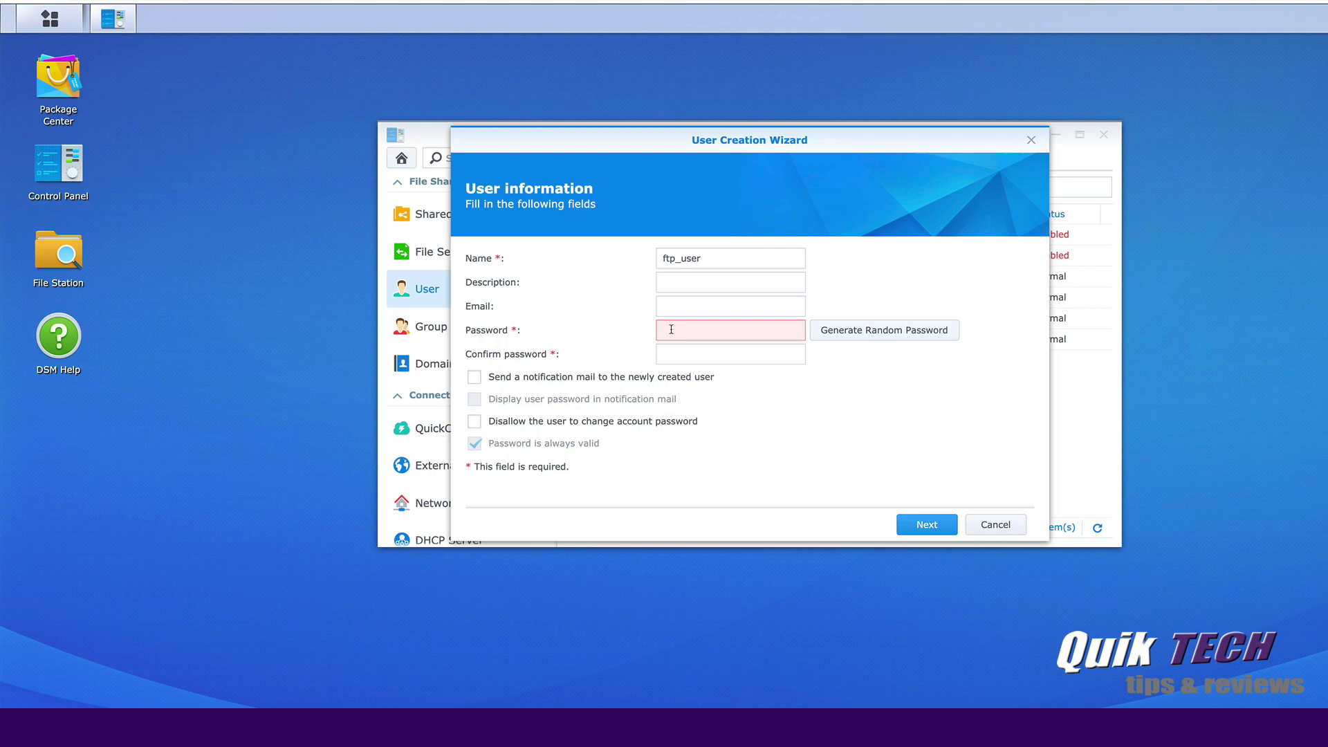
type("••")
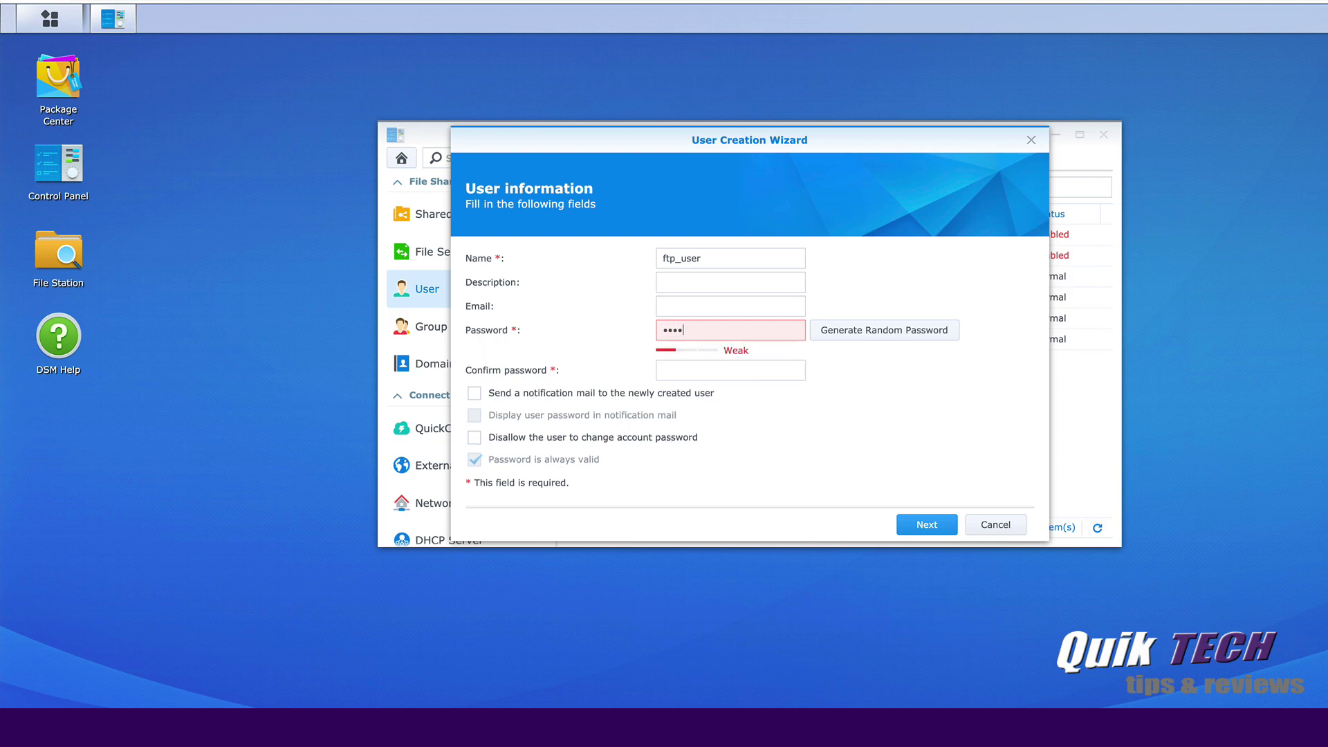
left_click(677, 367)
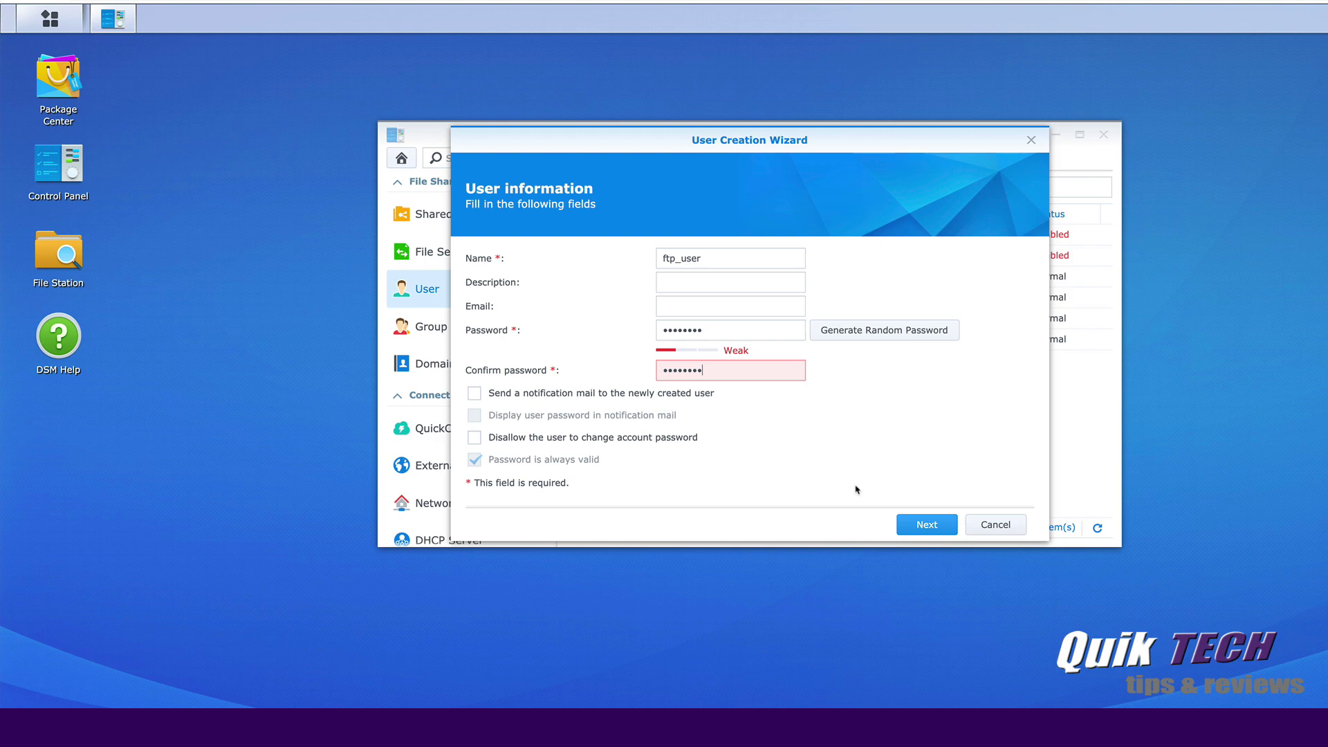
left_click(929, 526)
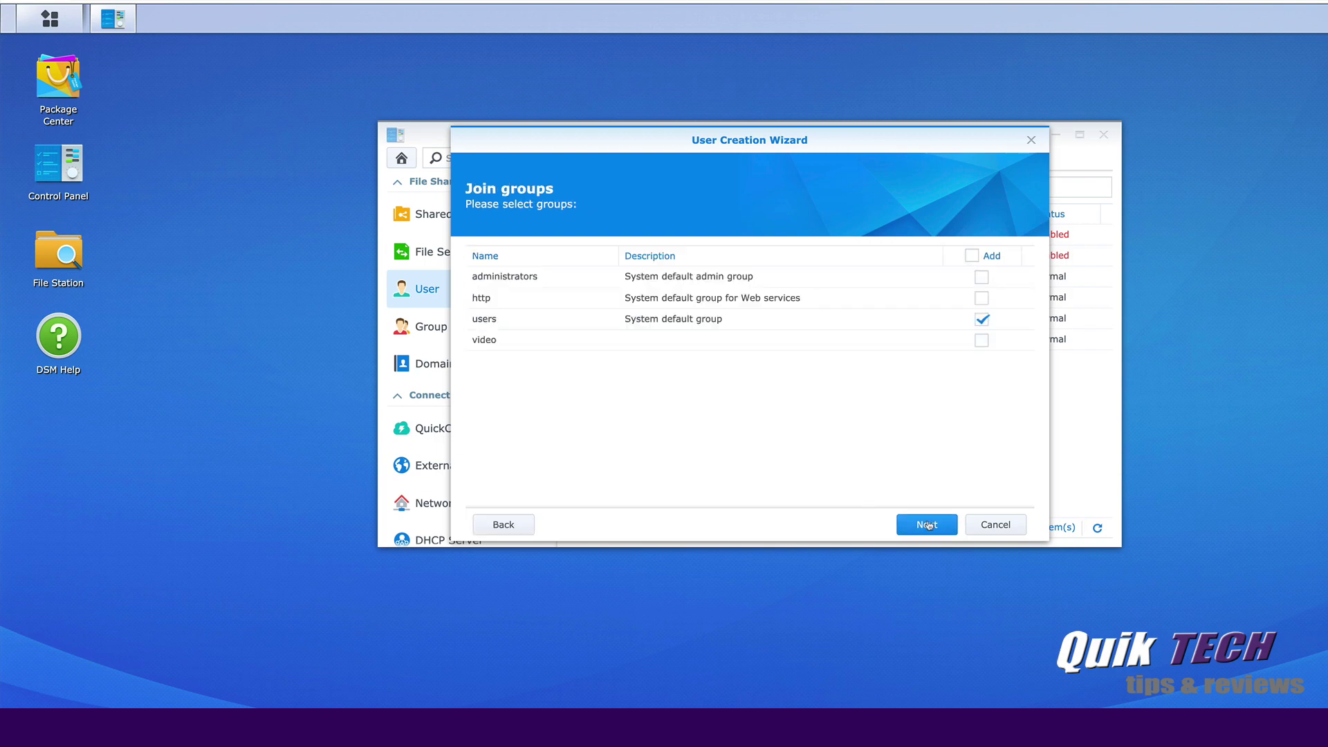
Finish creating ftp_user with default groups and quota, FTP access allowed, then close Control Panel.
left_click(928, 526)
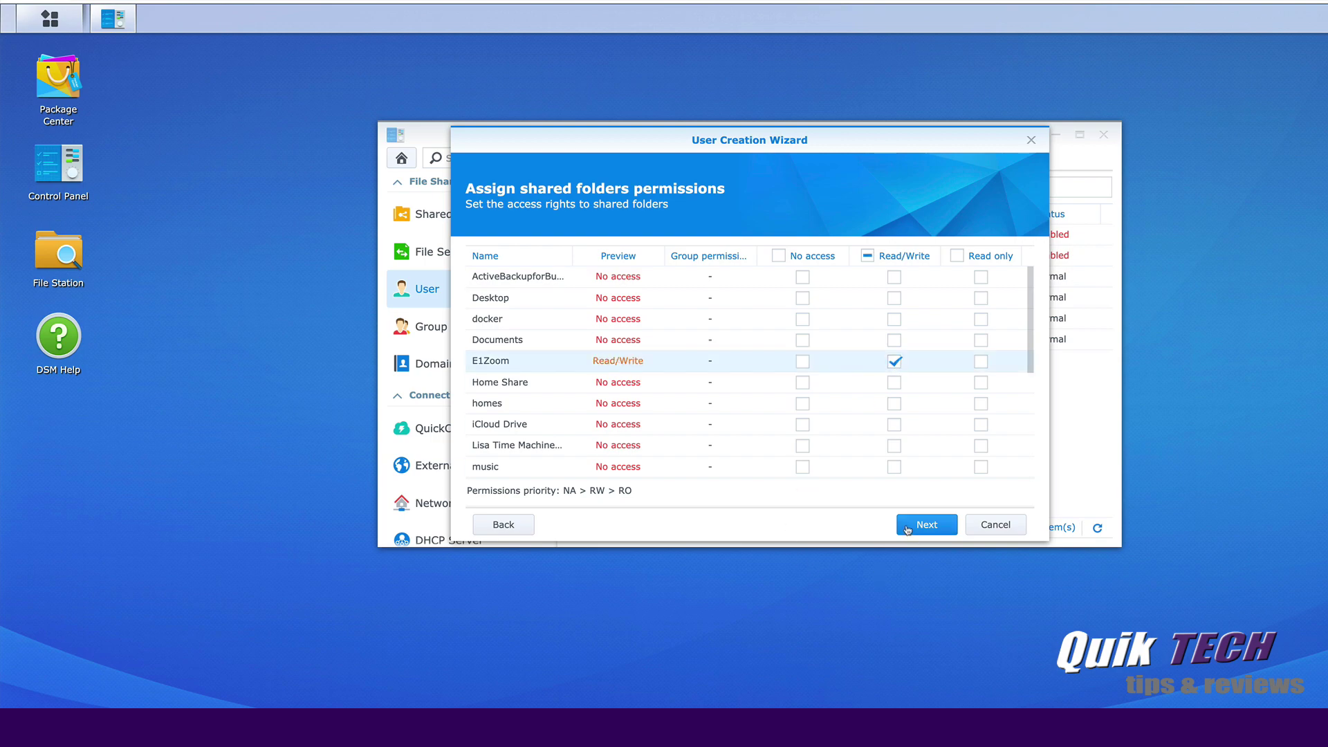
left_click(939, 525)
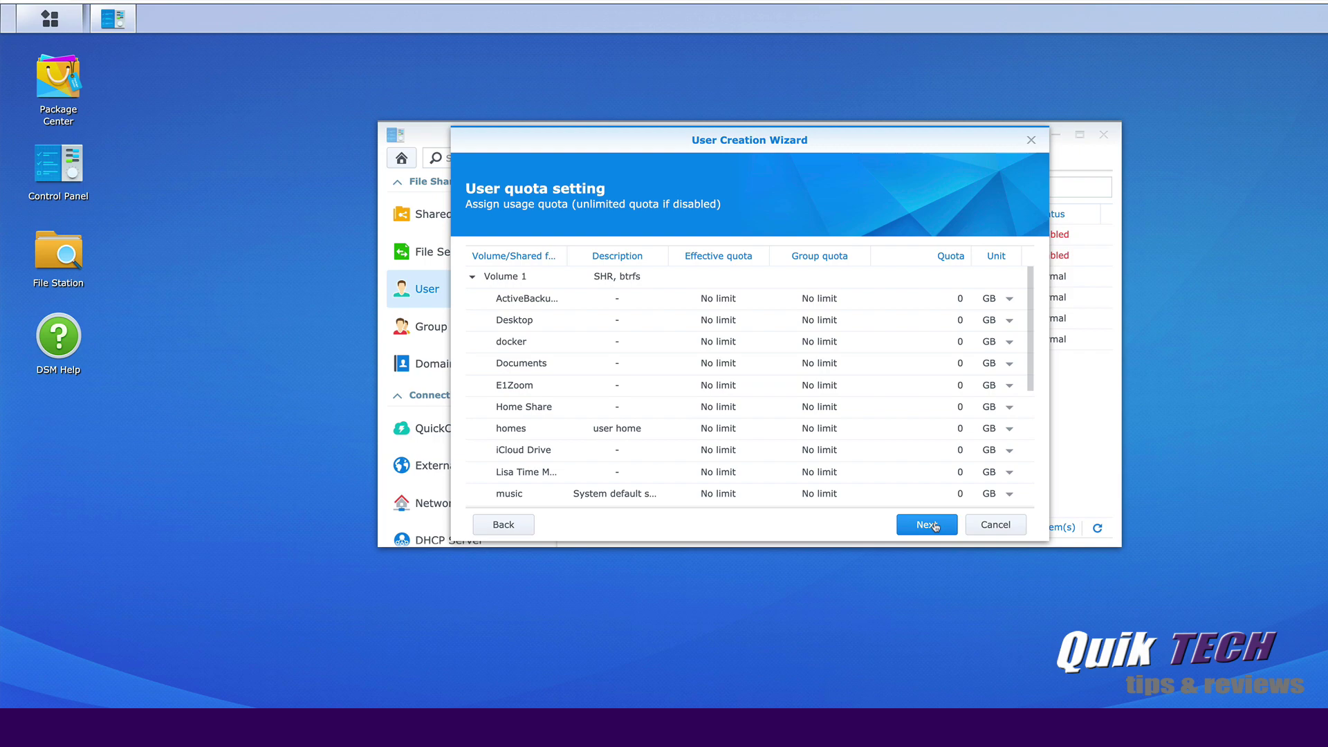
left_click(936, 526)
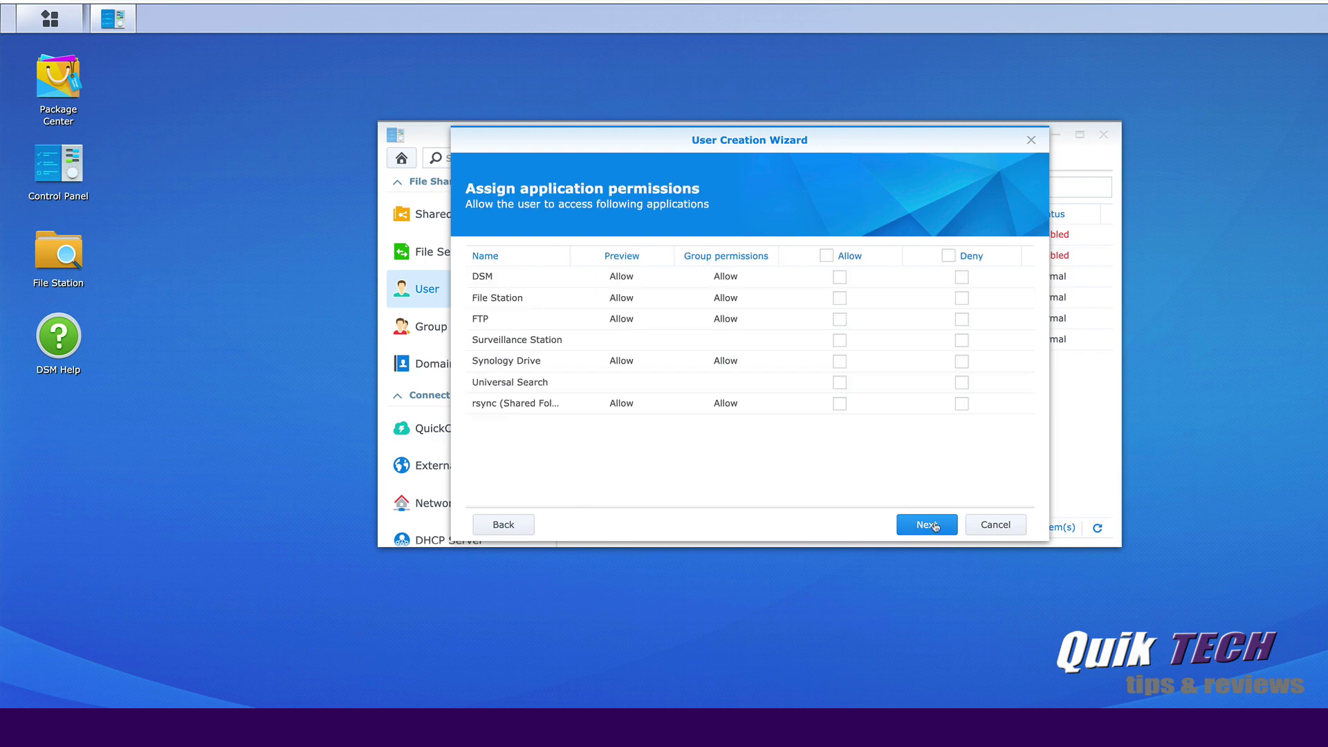
left_click(840, 321)
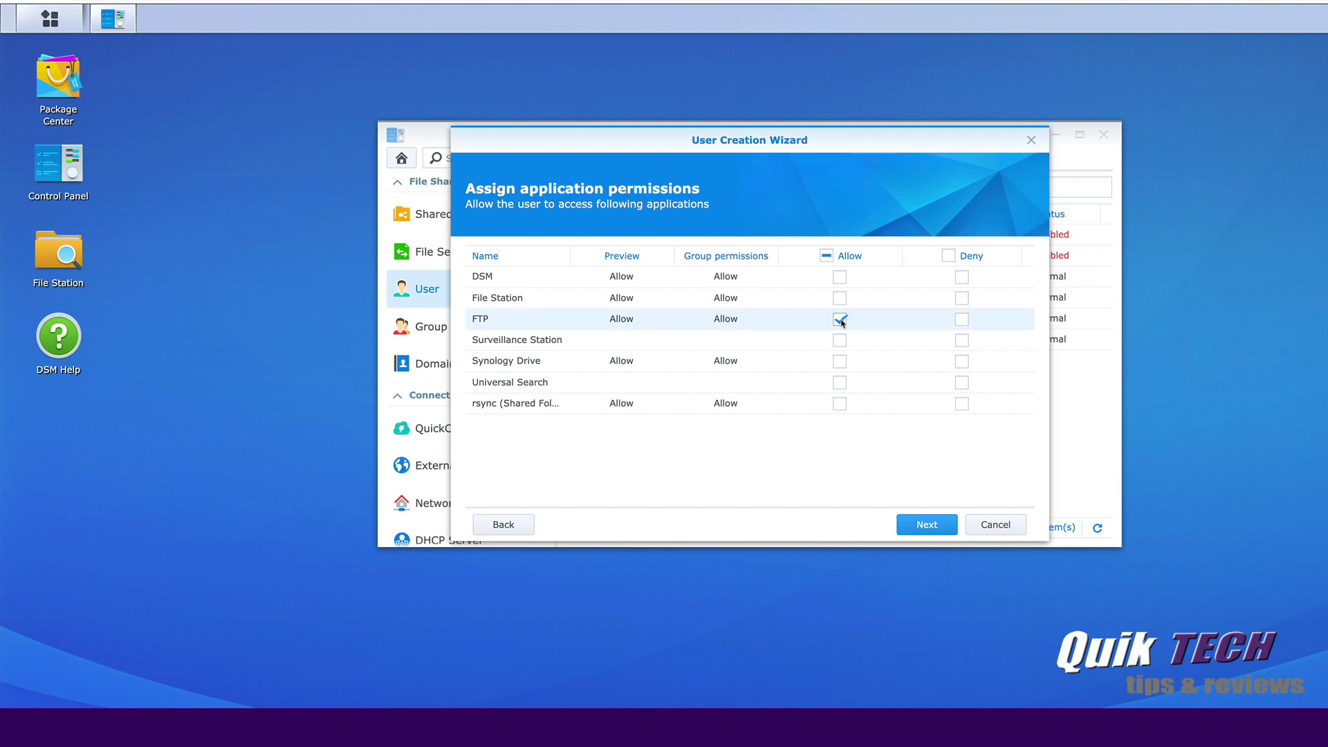
left_click(928, 525)
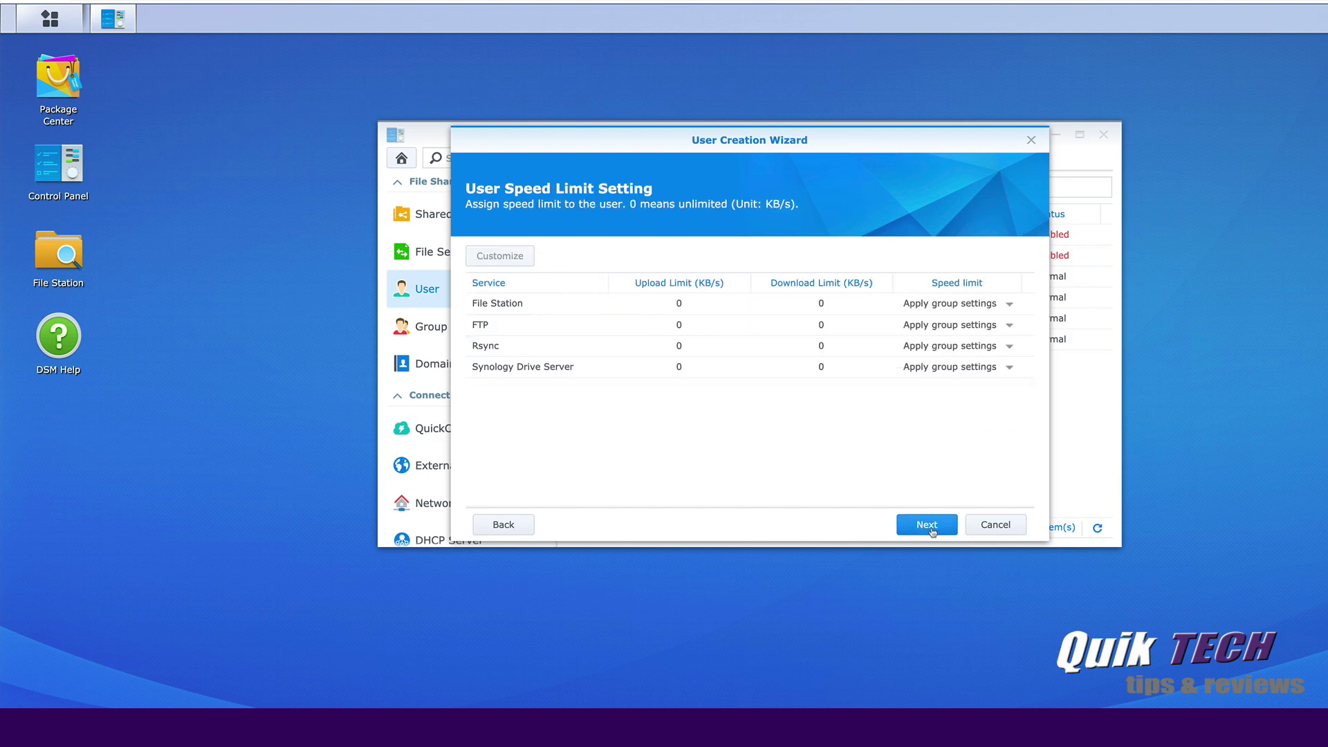
left_click(928, 525)
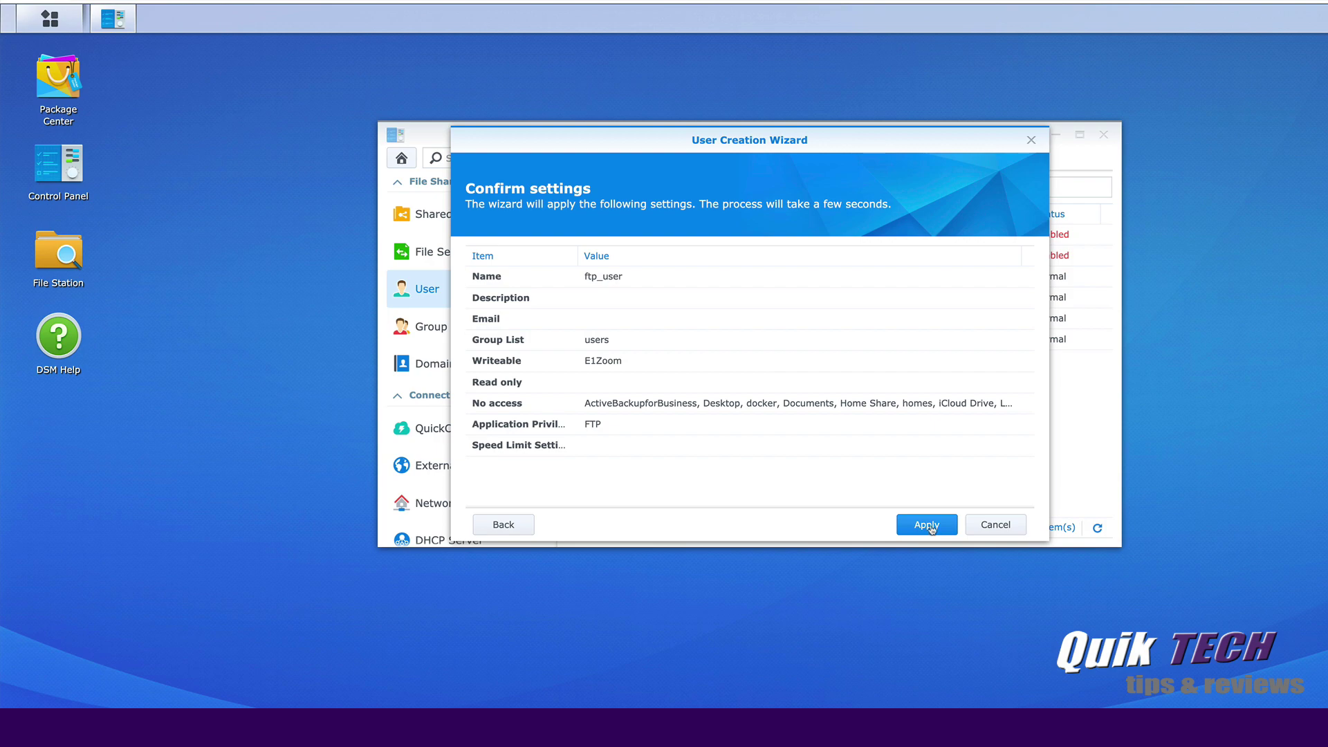
left_click(932, 529)
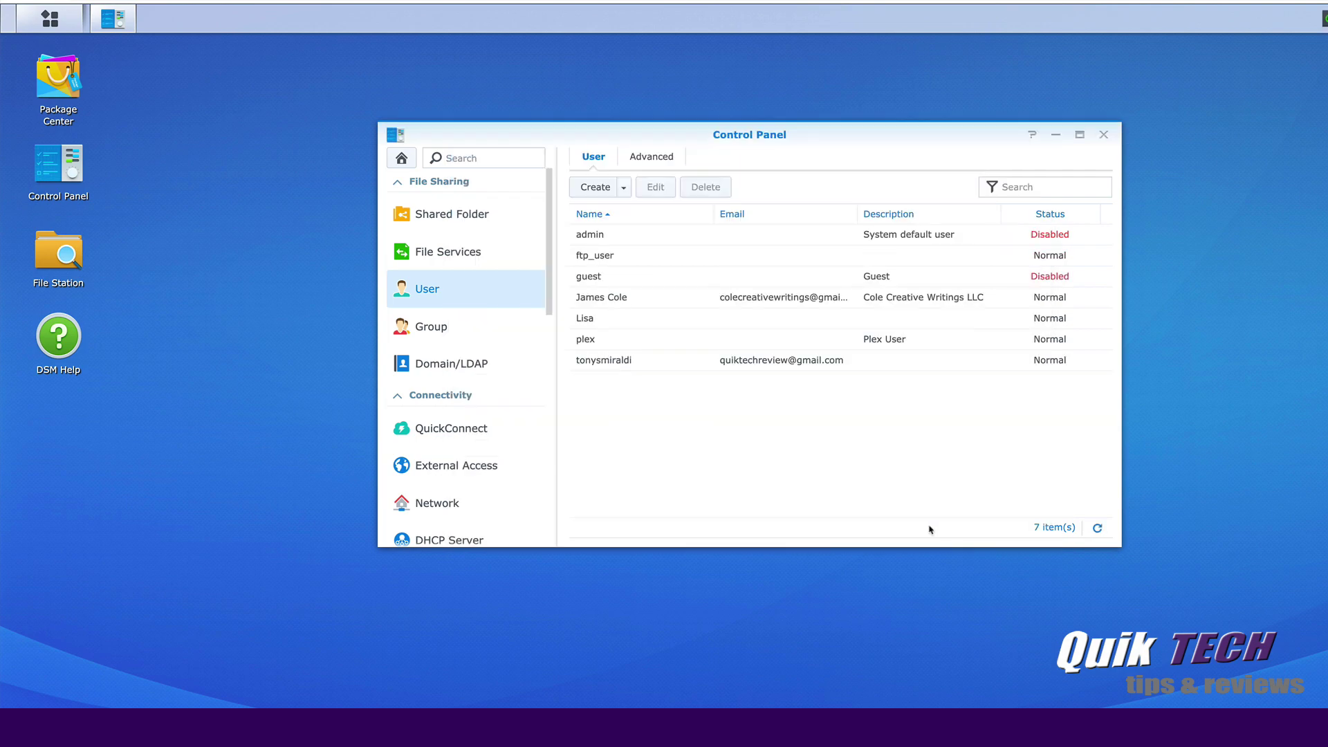
left_click(1105, 136)
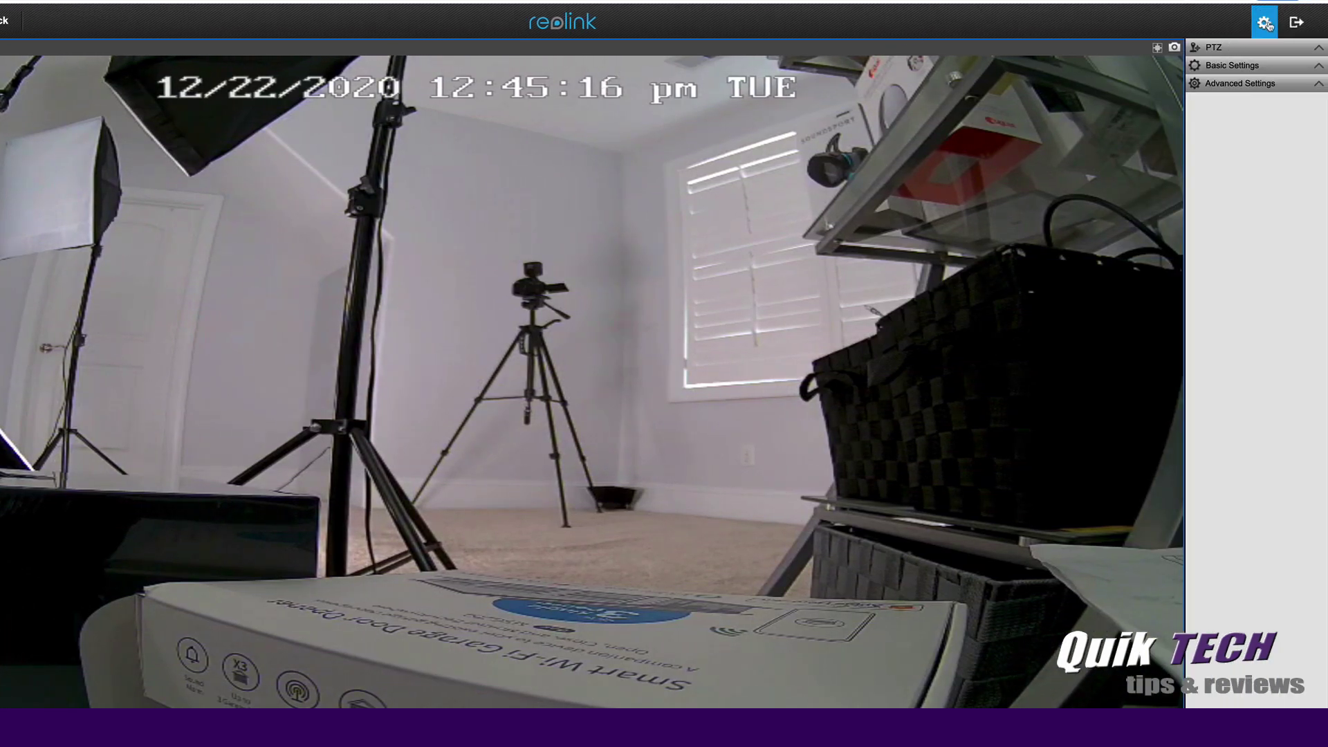
Go to Settings > Network > Advanced > FTP in the Reolink Web Client.
left_click(1265, 23)
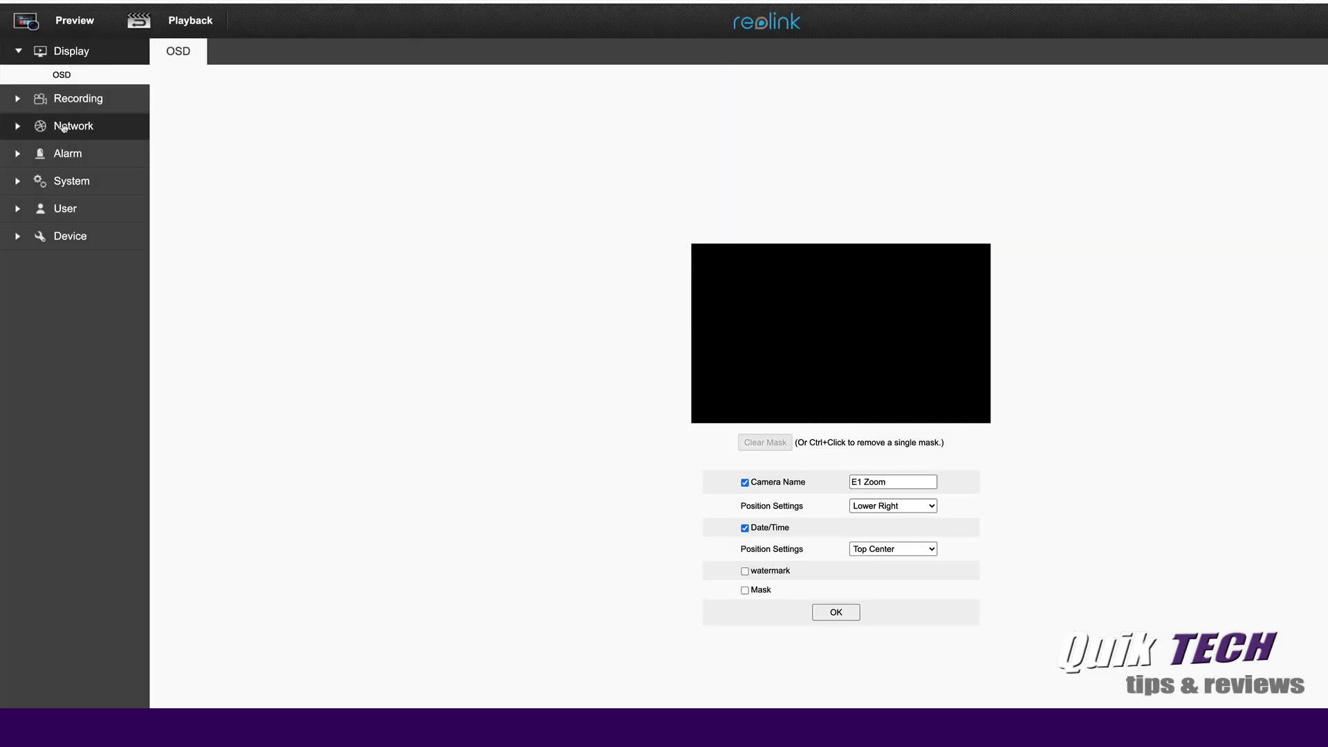
left_click(67, 126)
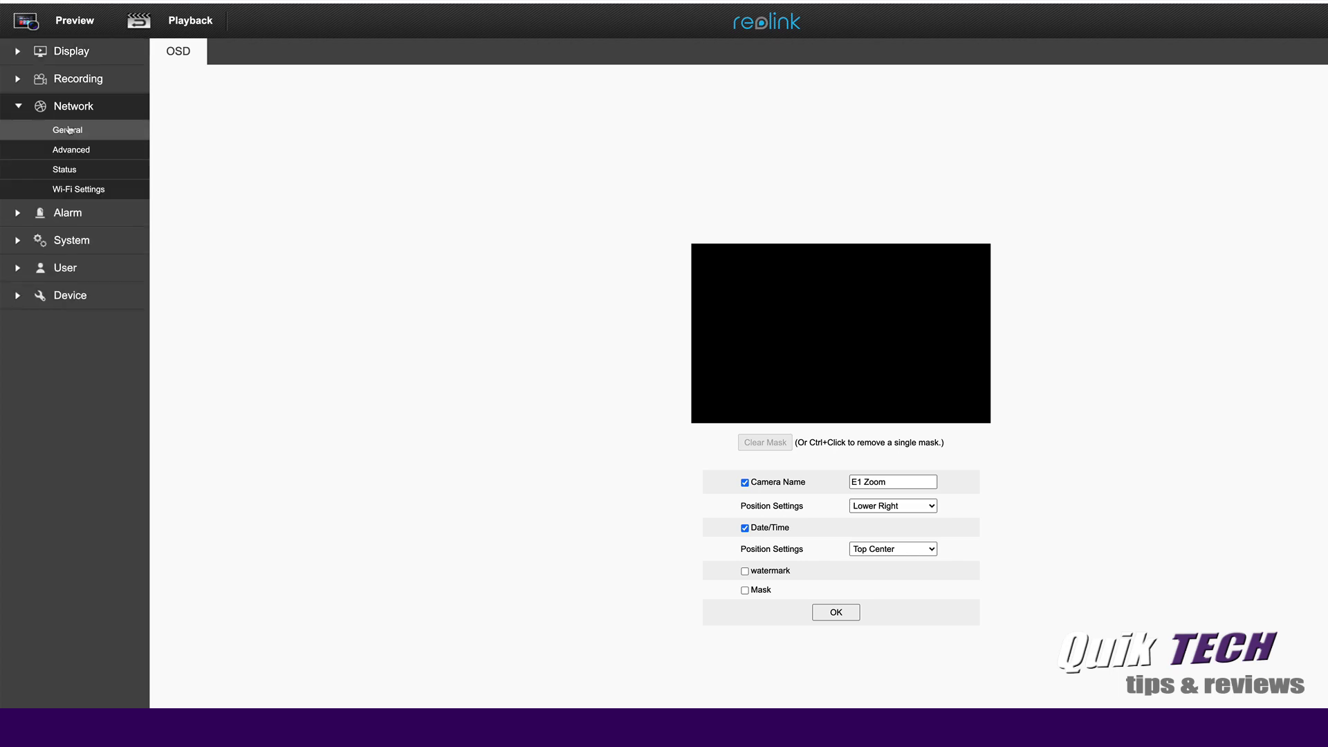
left_click(70, 150)
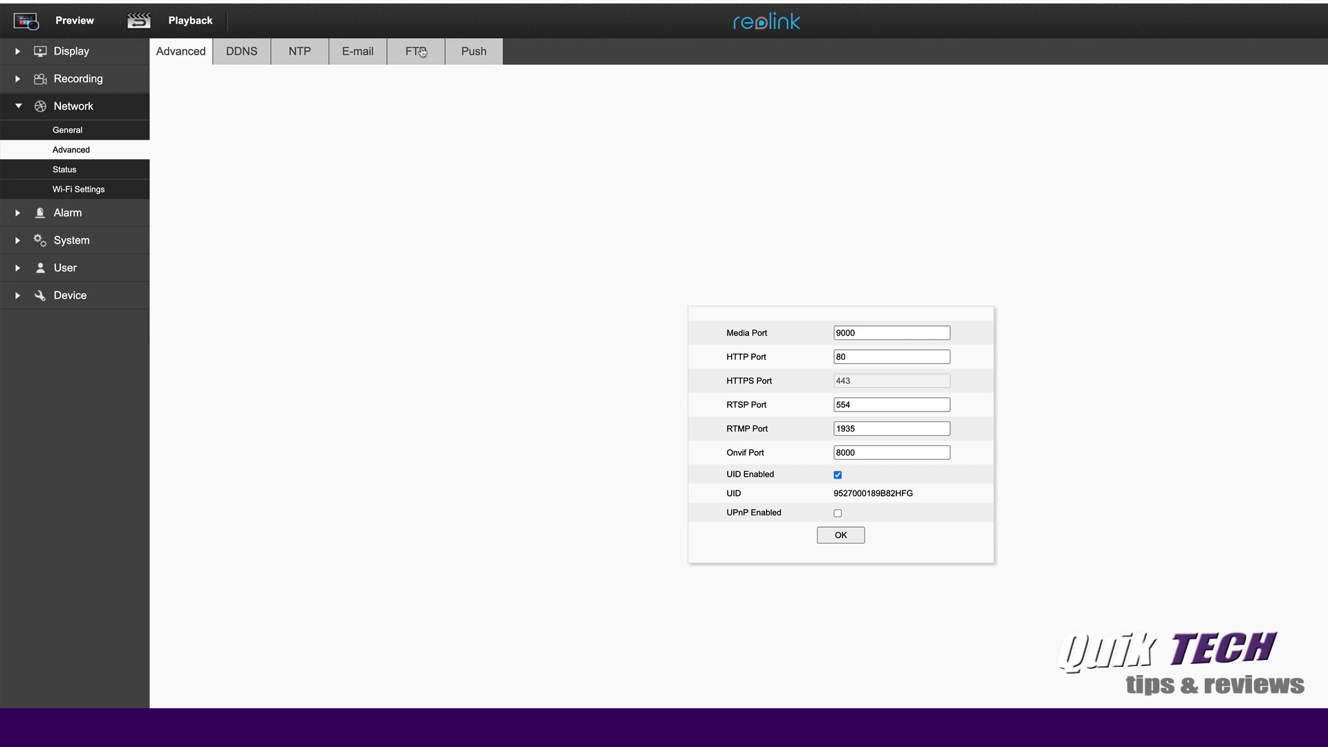
left_click(417, 53)
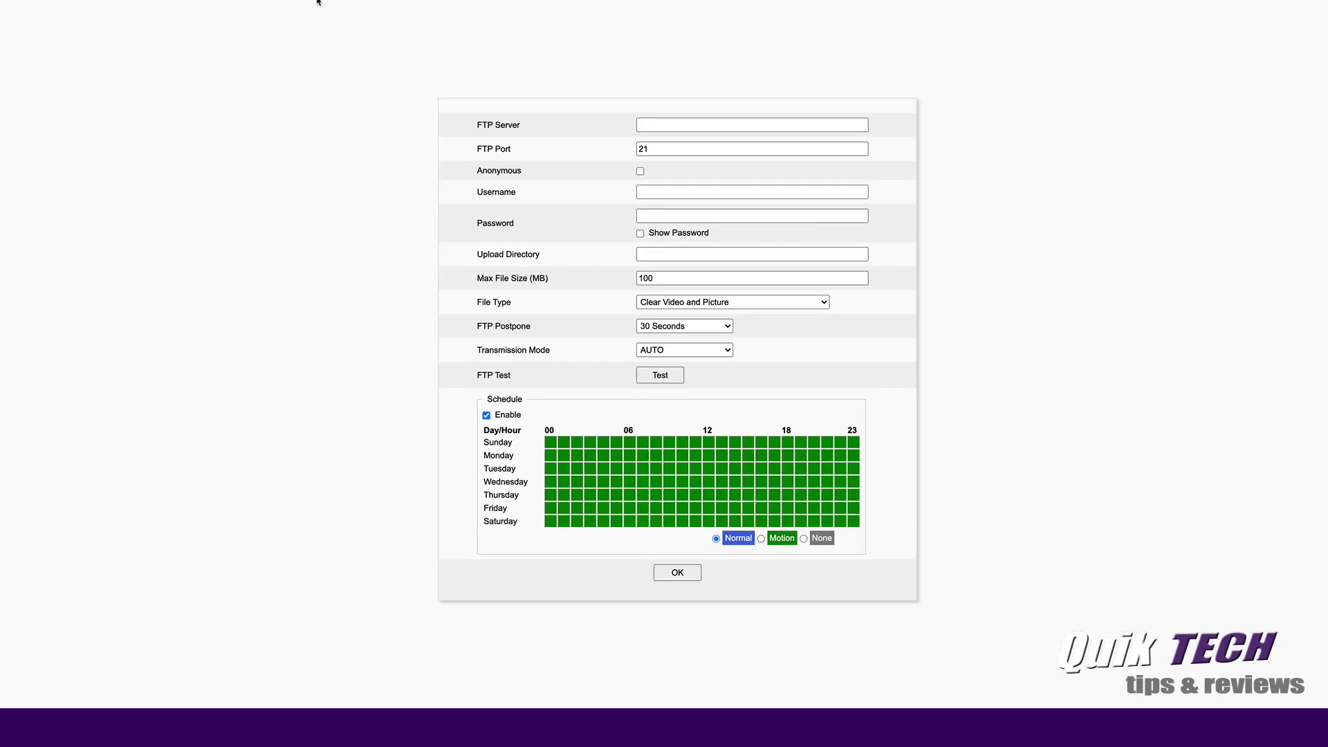
Enter FTP server 192.168.25.60, port 21, user ftp_user, its password, directory E1Zoom, then test.
left_click(657, 125)
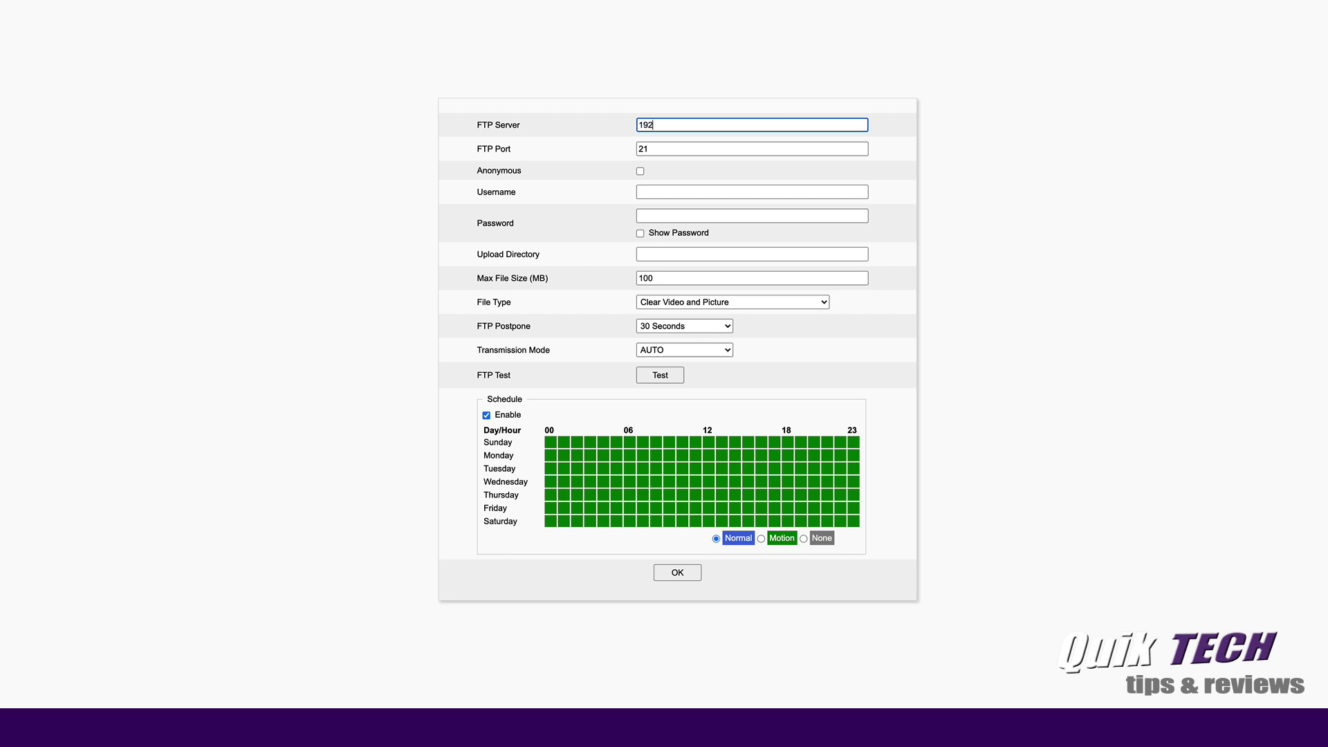
type("192.168.25.60")
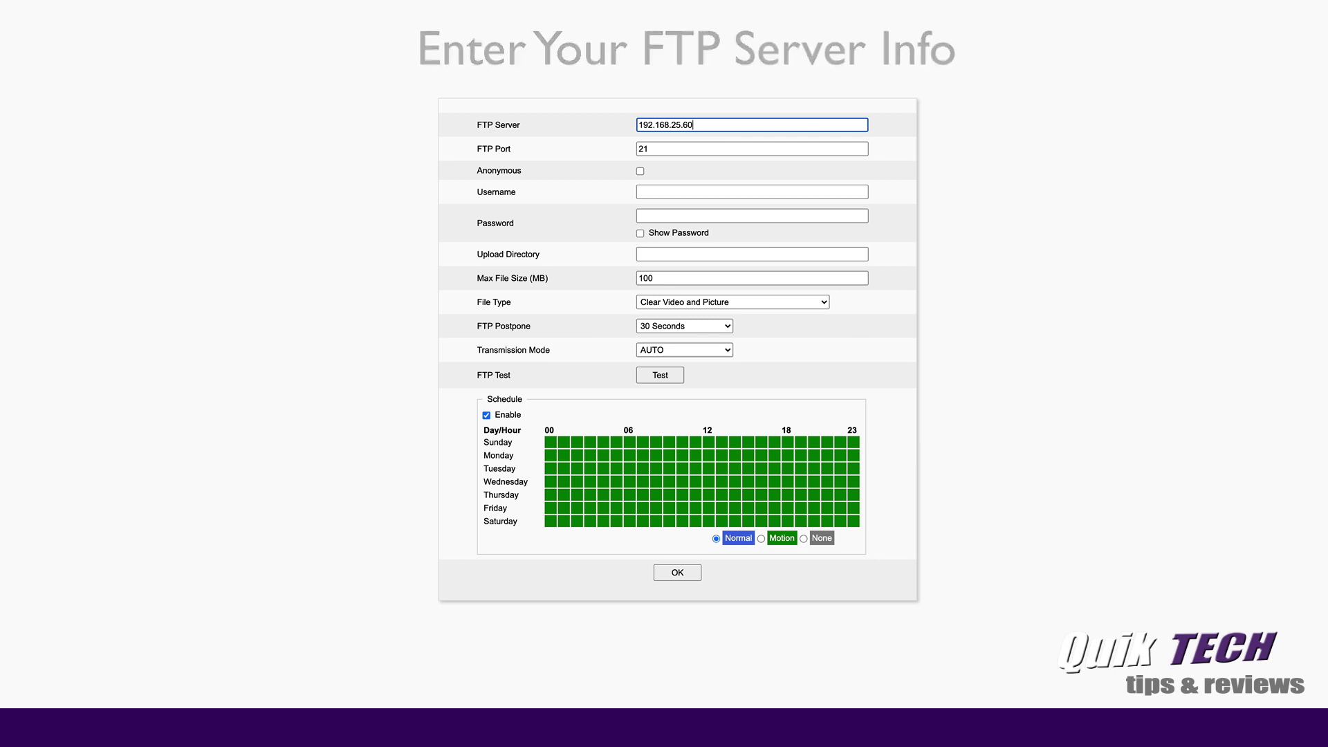
left_click(670, 150)
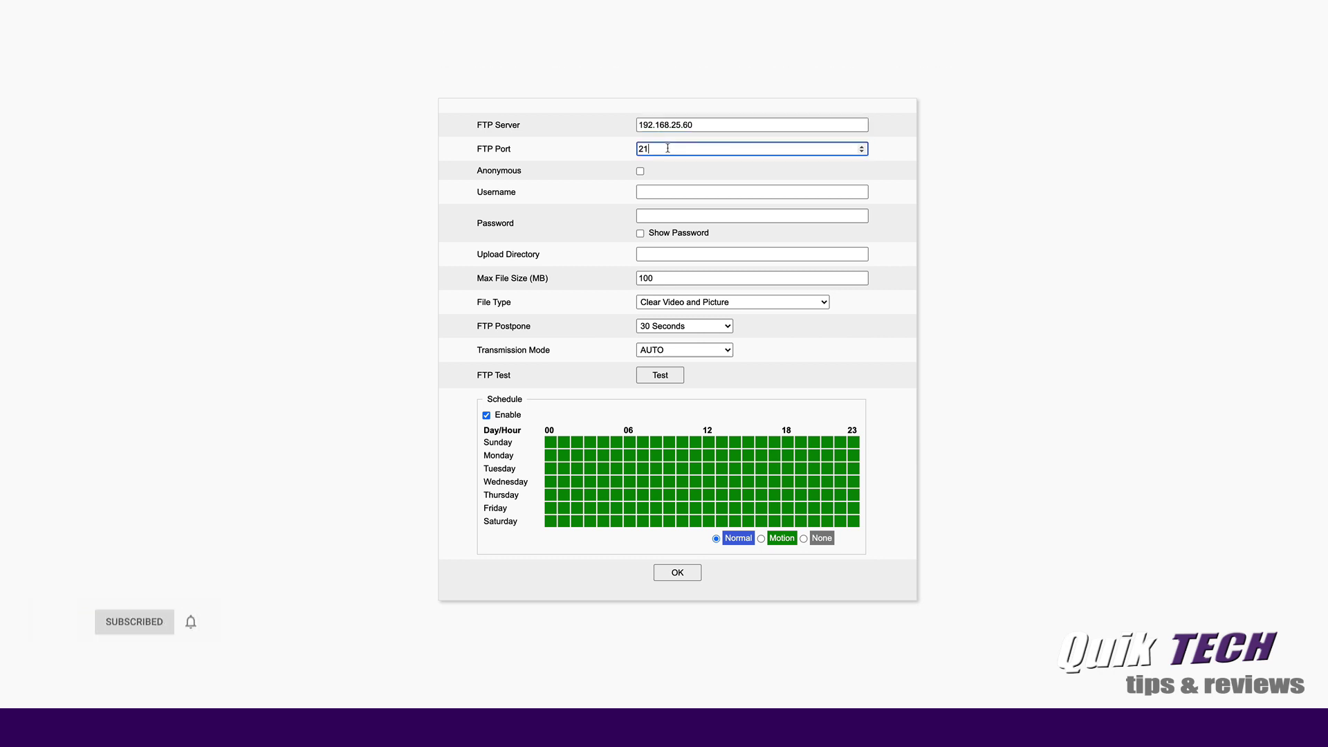
left_click(659, 192)
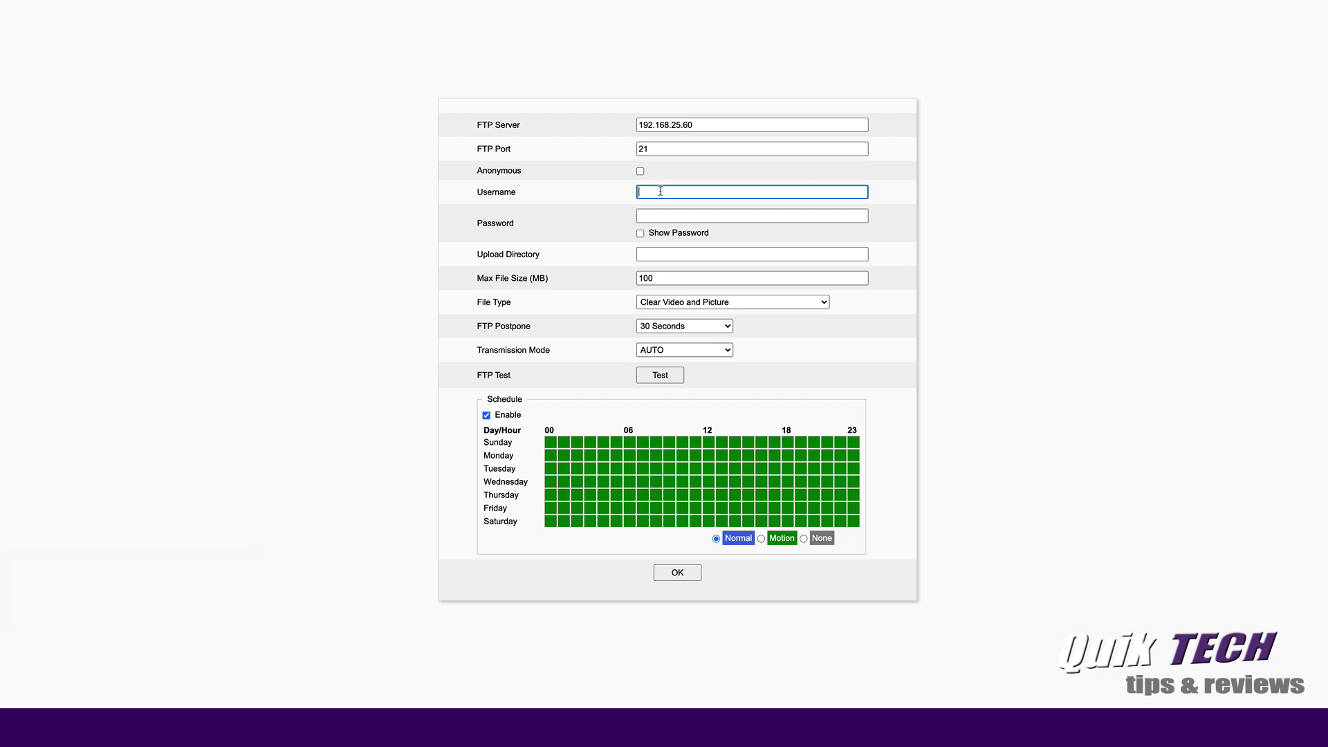
type("ftp_user")
left_click(658, 217)
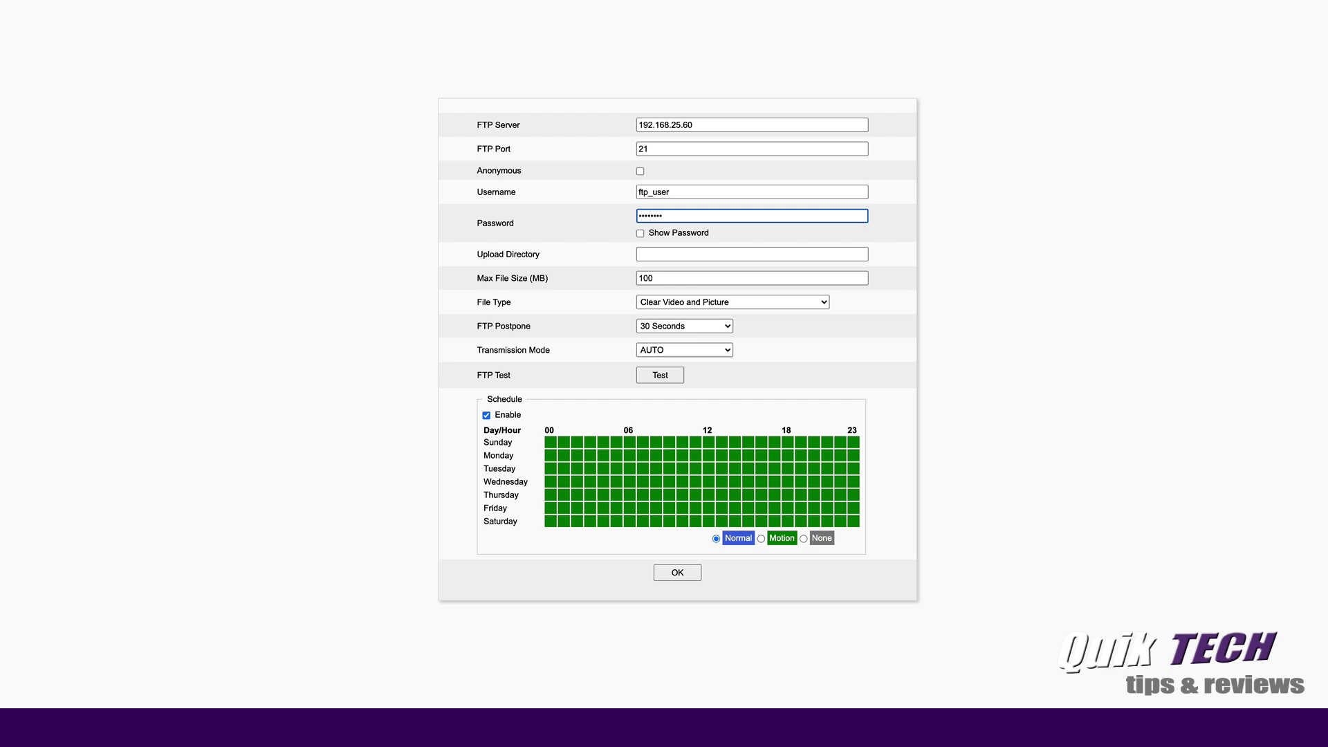
left_click(648, 253)
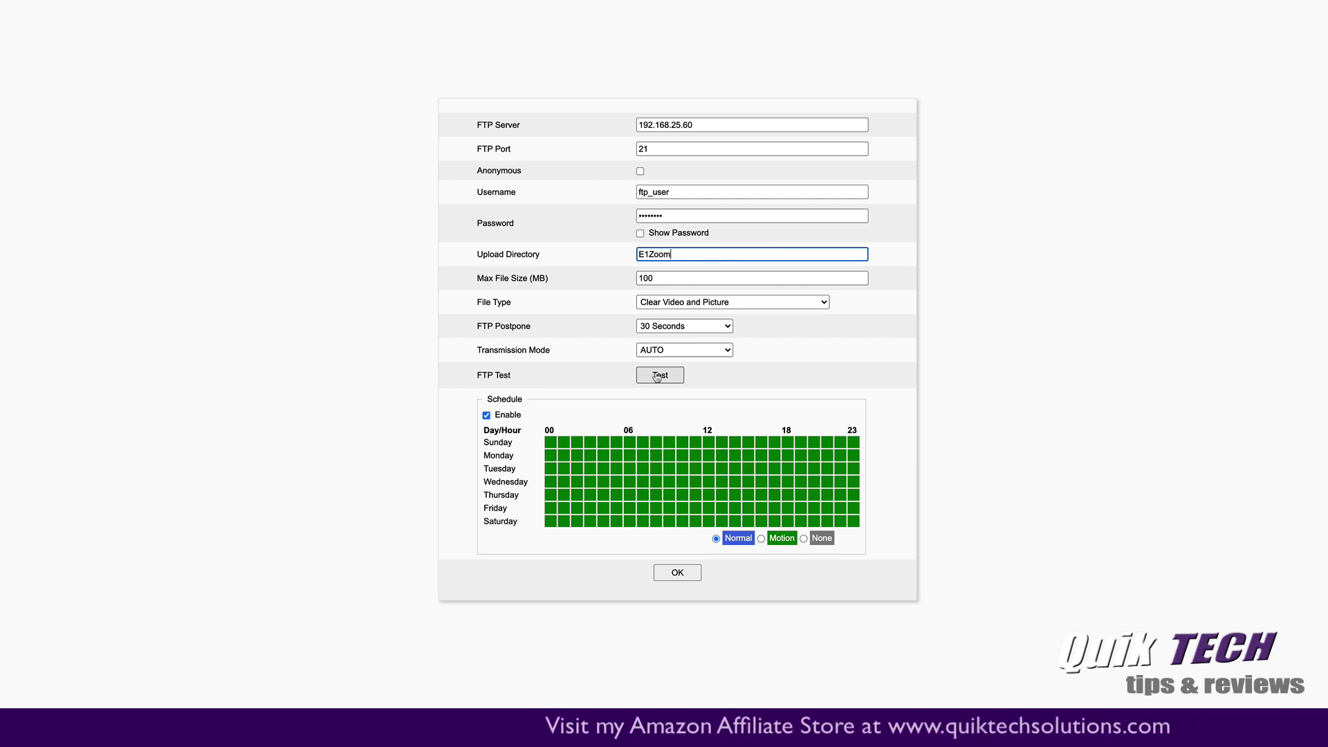
left_click(657, 377)
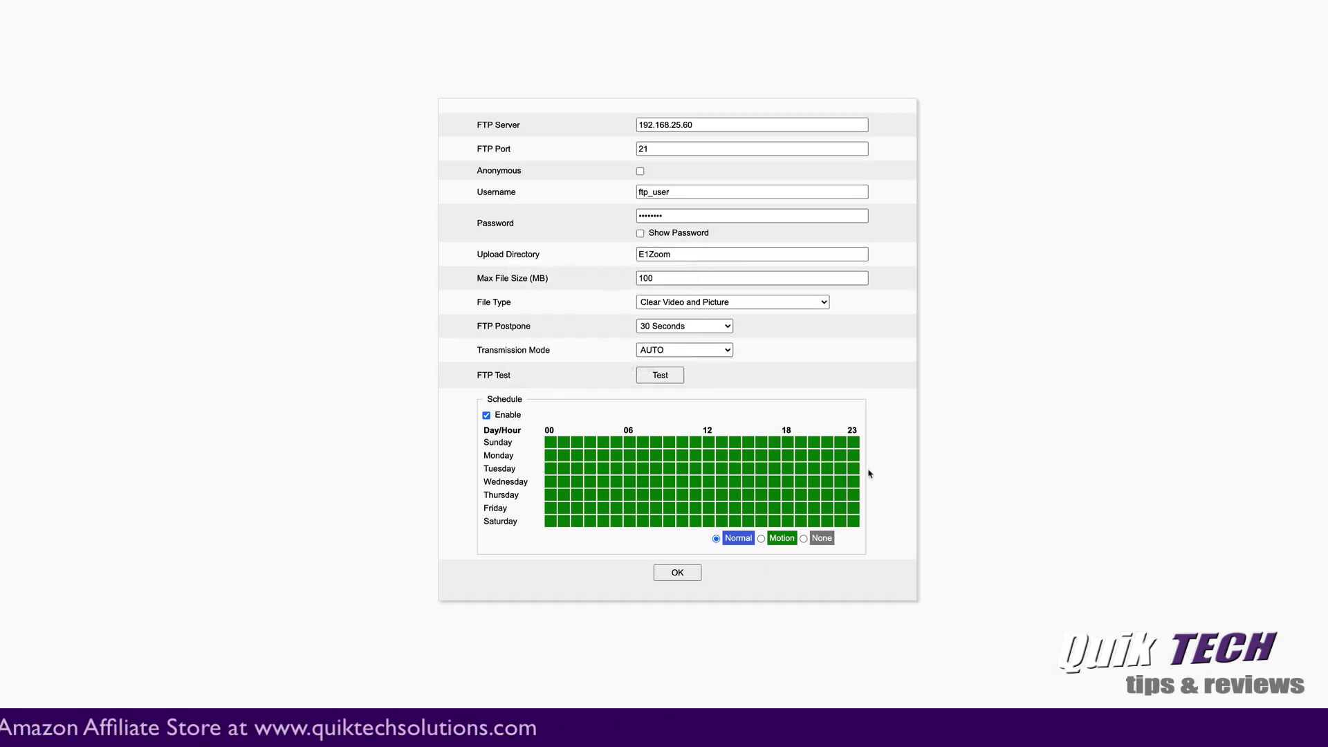
Save the camera's FTP upload settings.
left_click(678, 574)
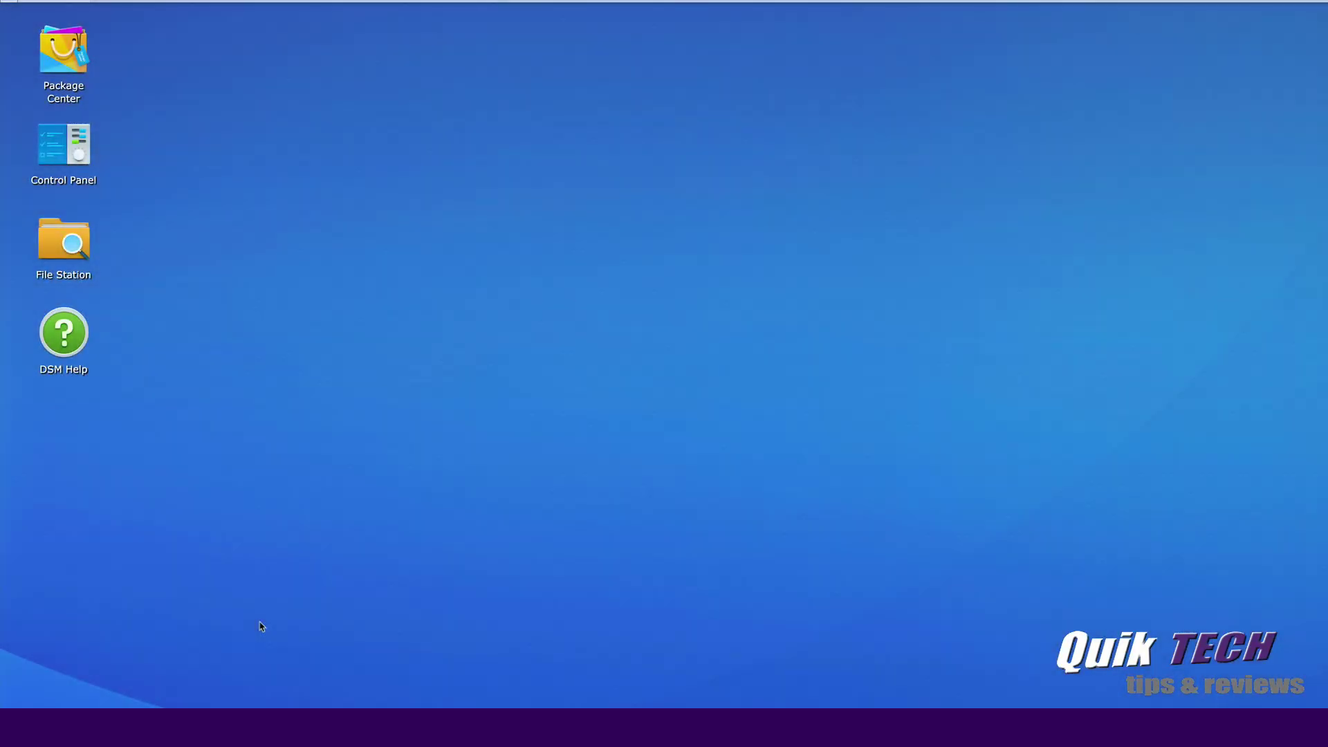
left_click(65, 239)
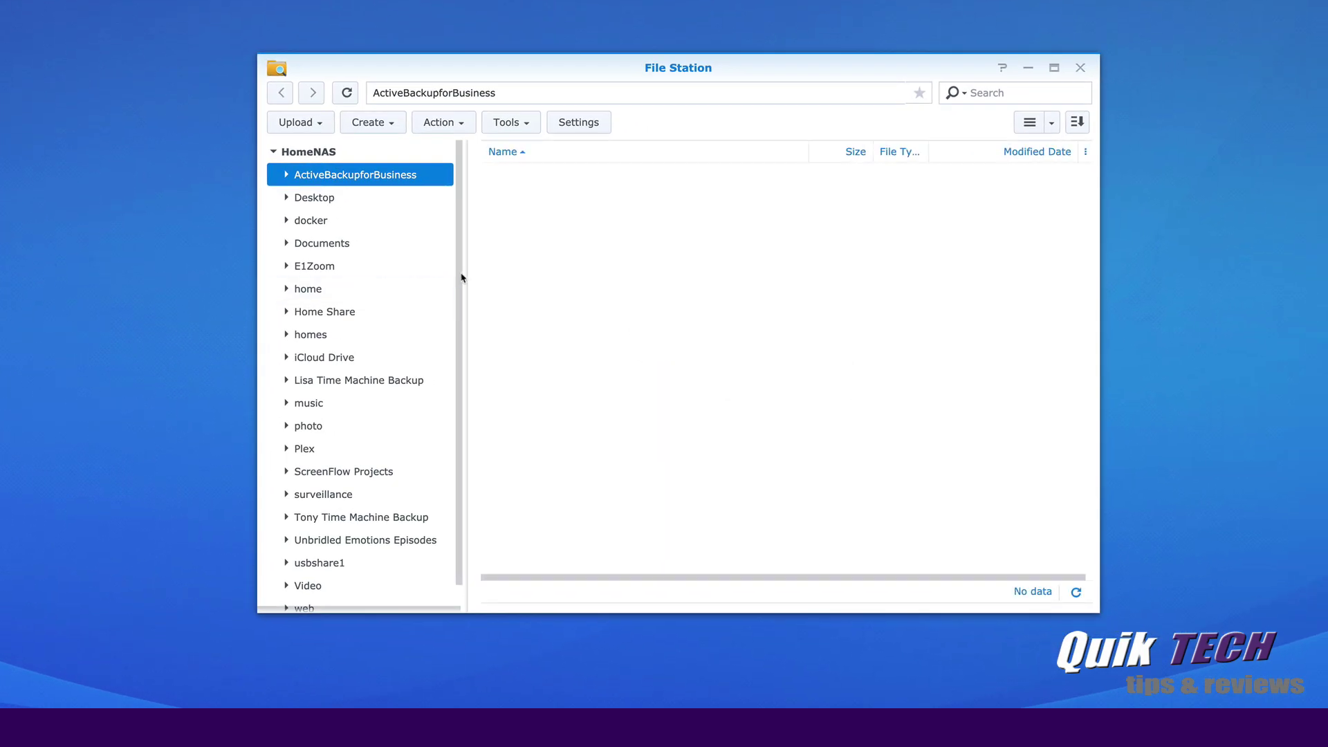
left_click(314, 270)
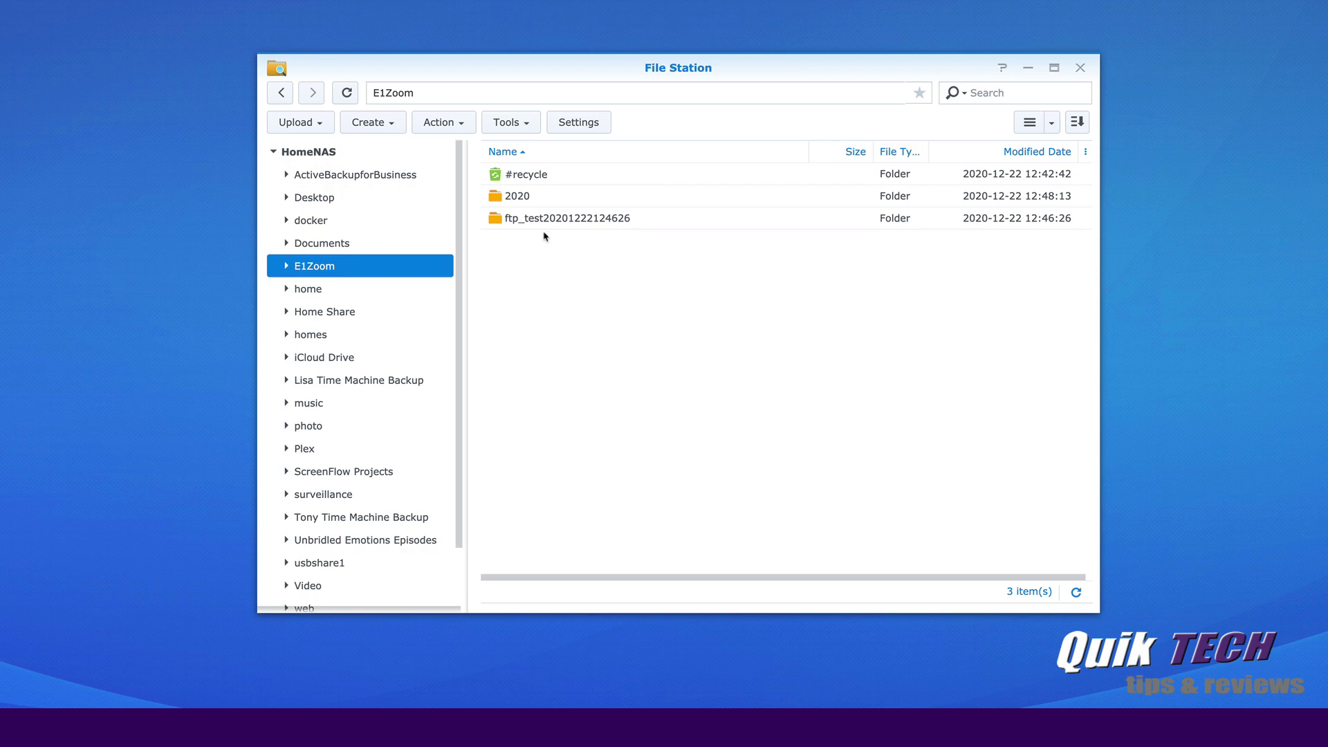
double_click(496, 220)
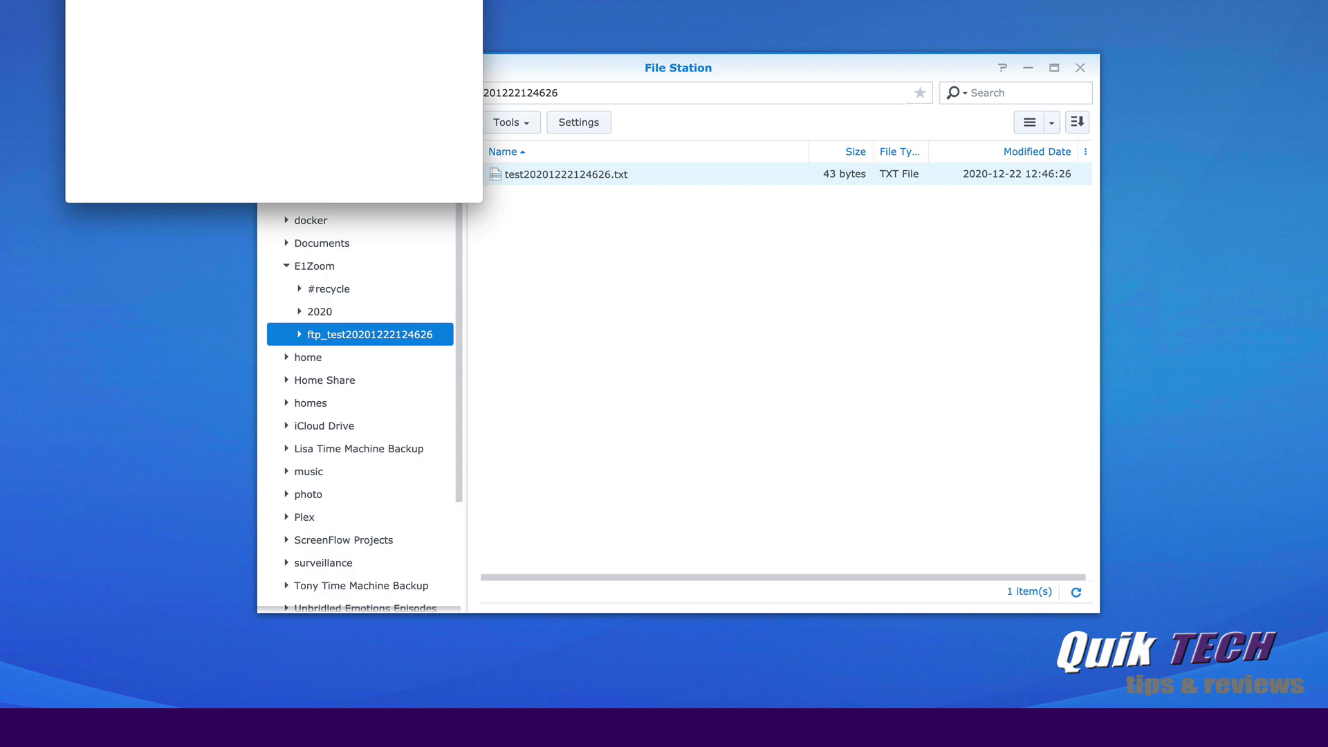
left_click_drag(179, 0, 561, 92)
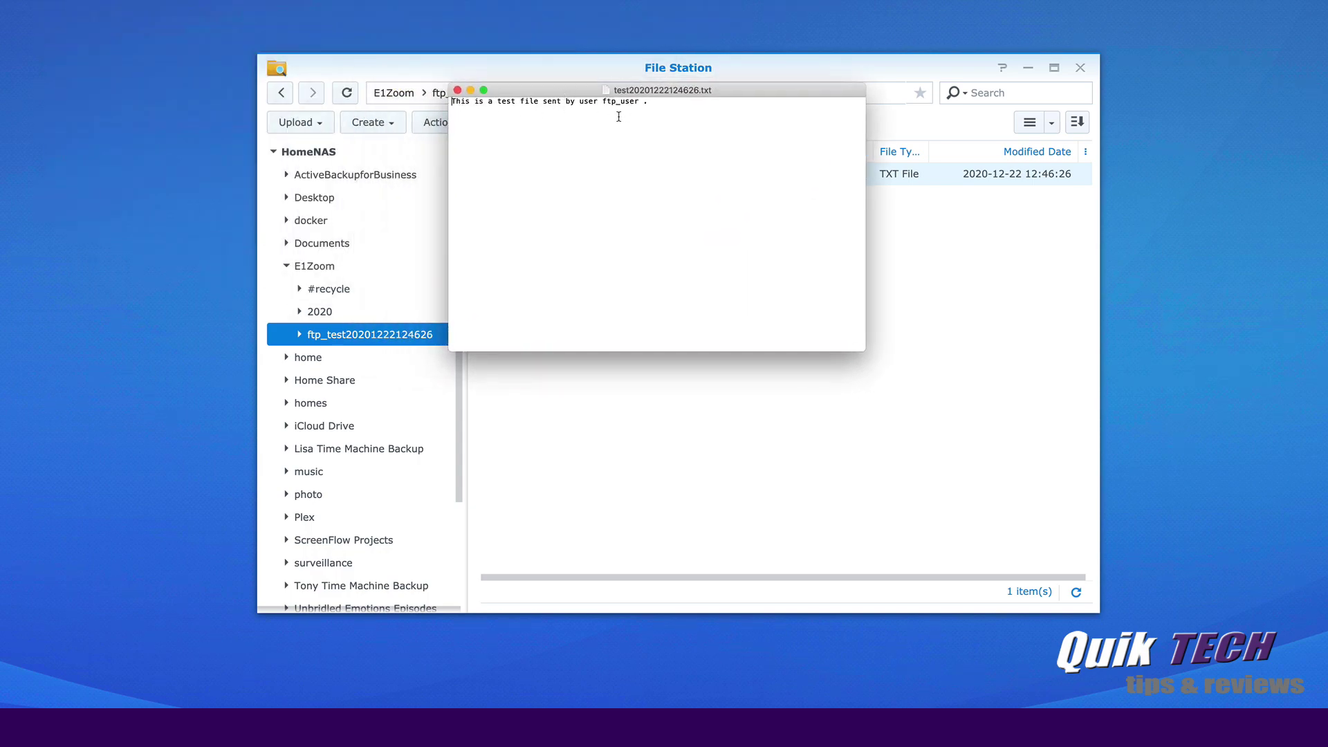
left_click(457, 90)
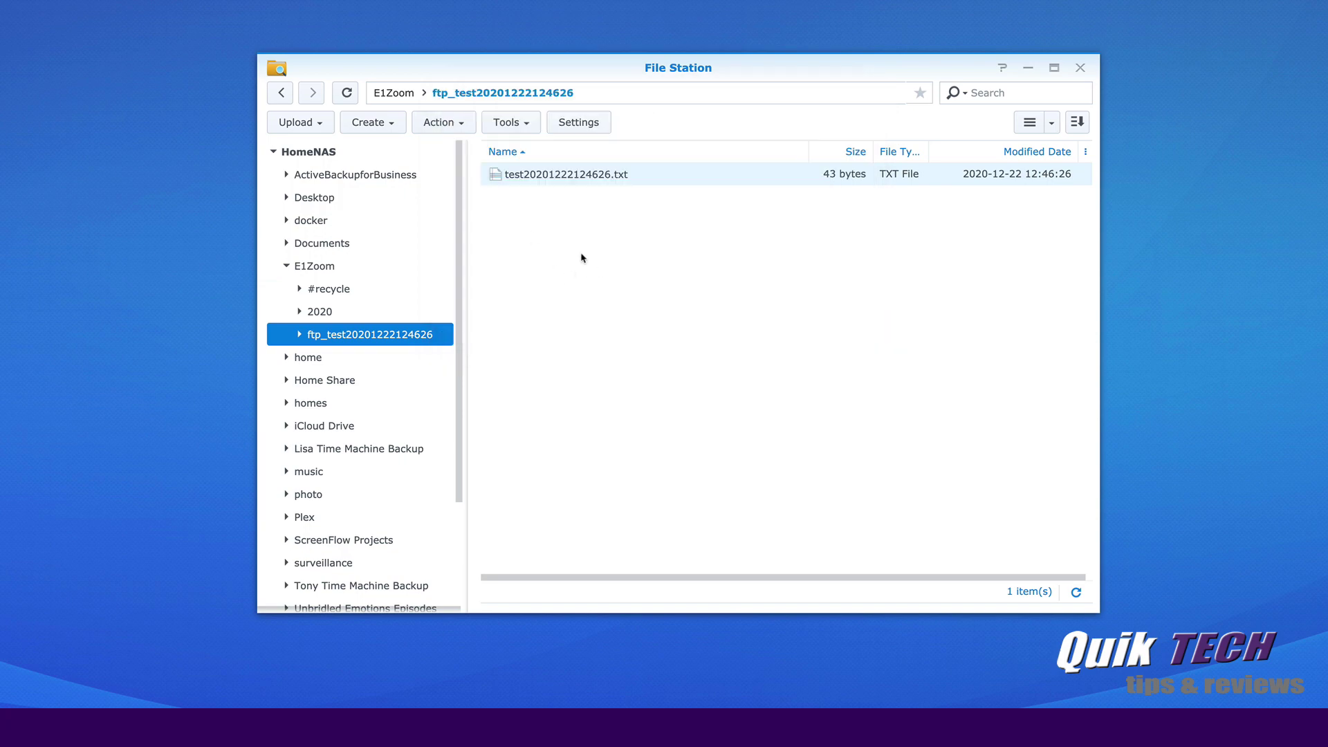
Browse E1Zoom > 2020 > 12 > 22 and preview the uploaded JPG snapshot beside its MP4.
left_click(318, 269)
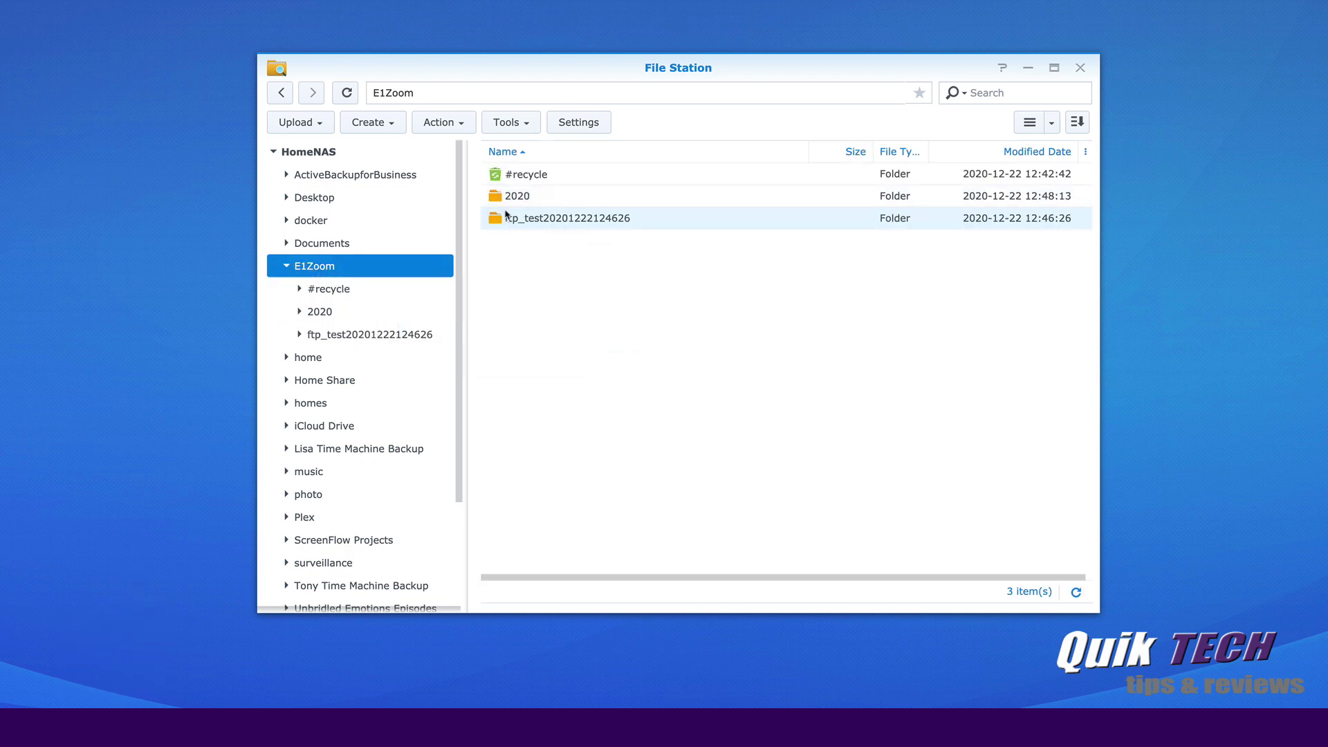
double_click(498, 198)
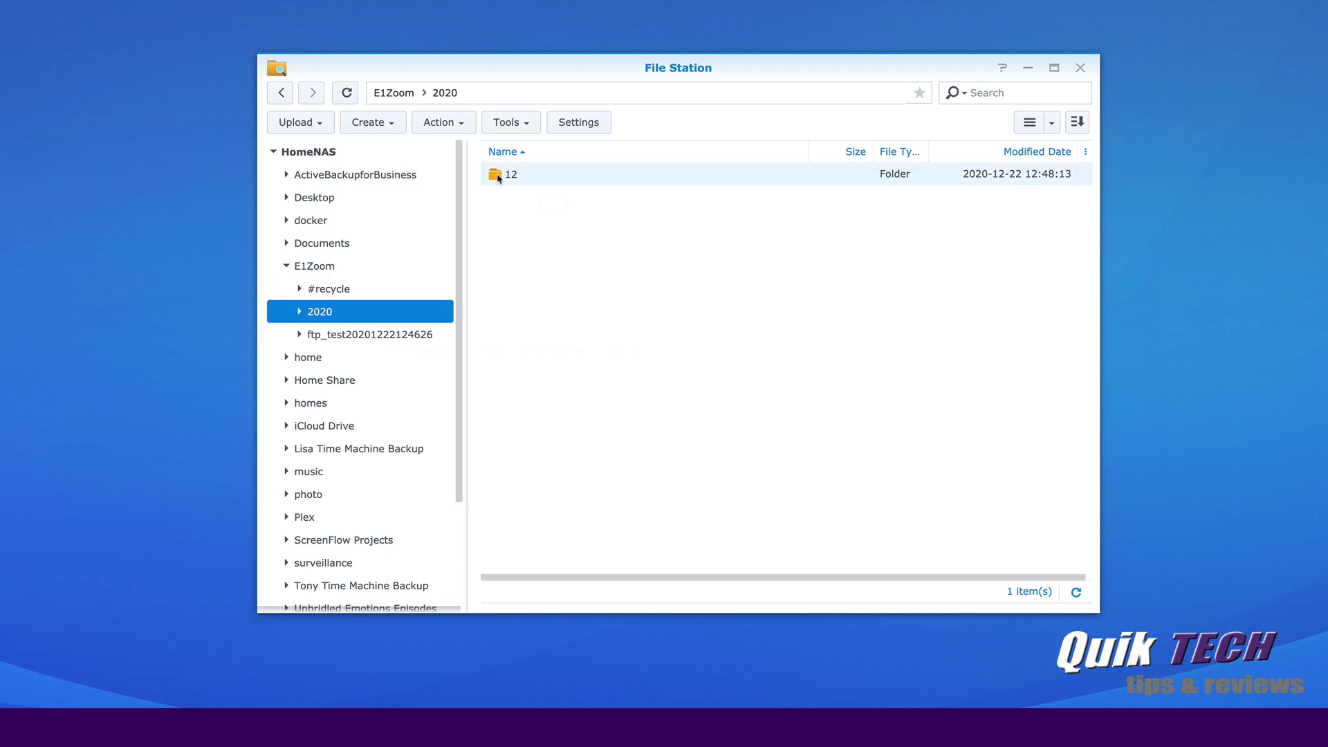
double_click(499, 178)
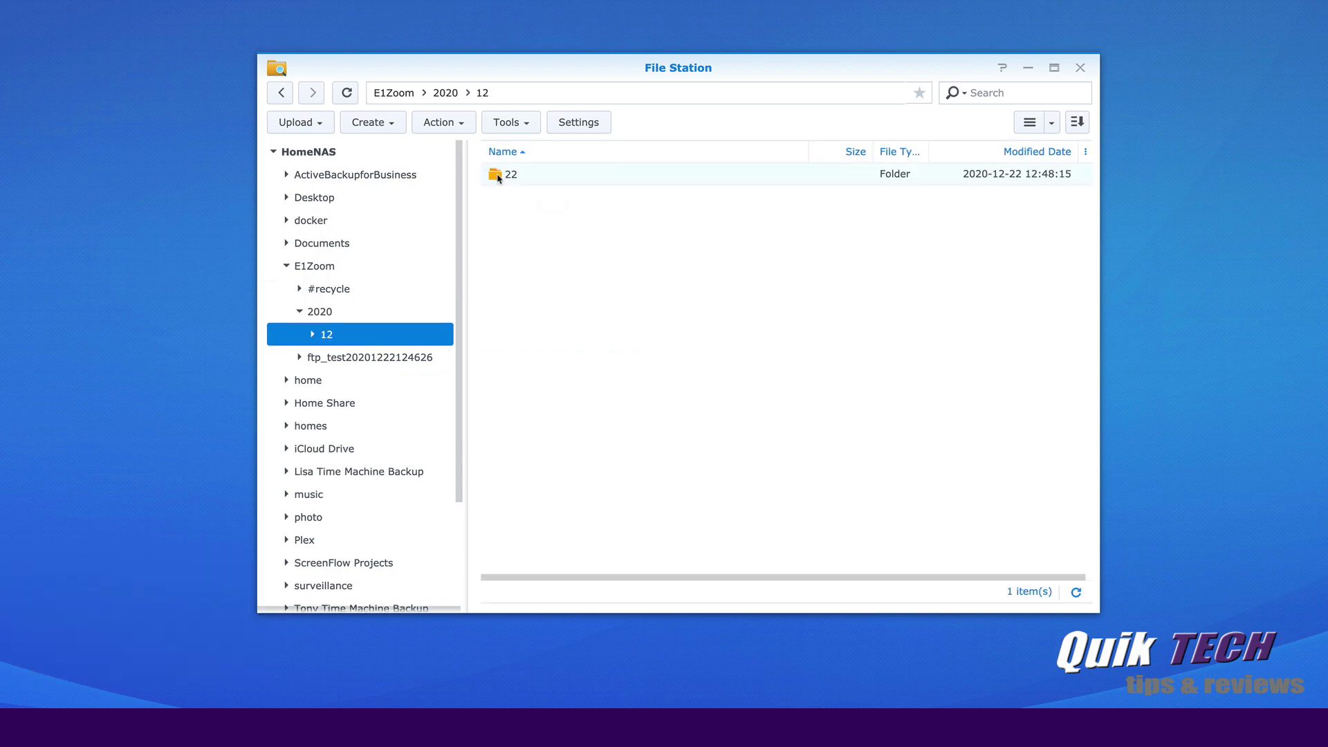
double_click(499, 177)
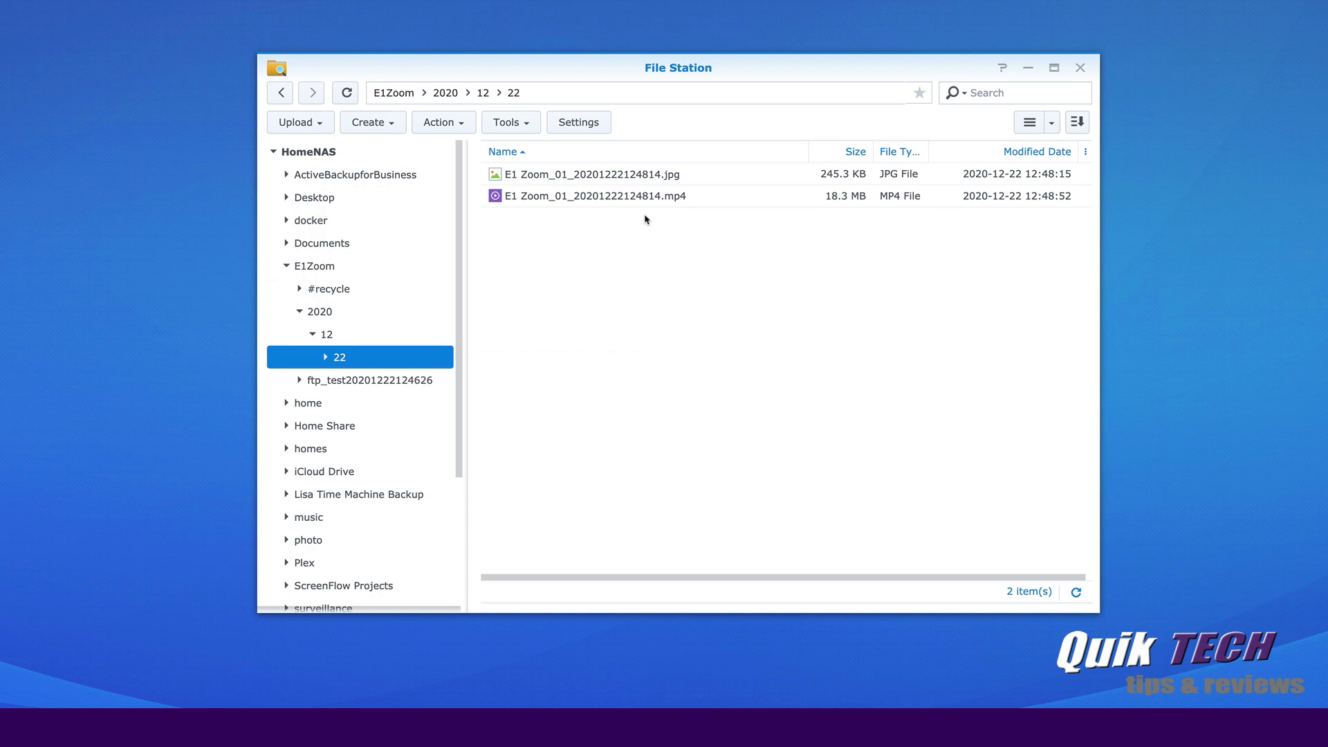
double_click(497, 176)
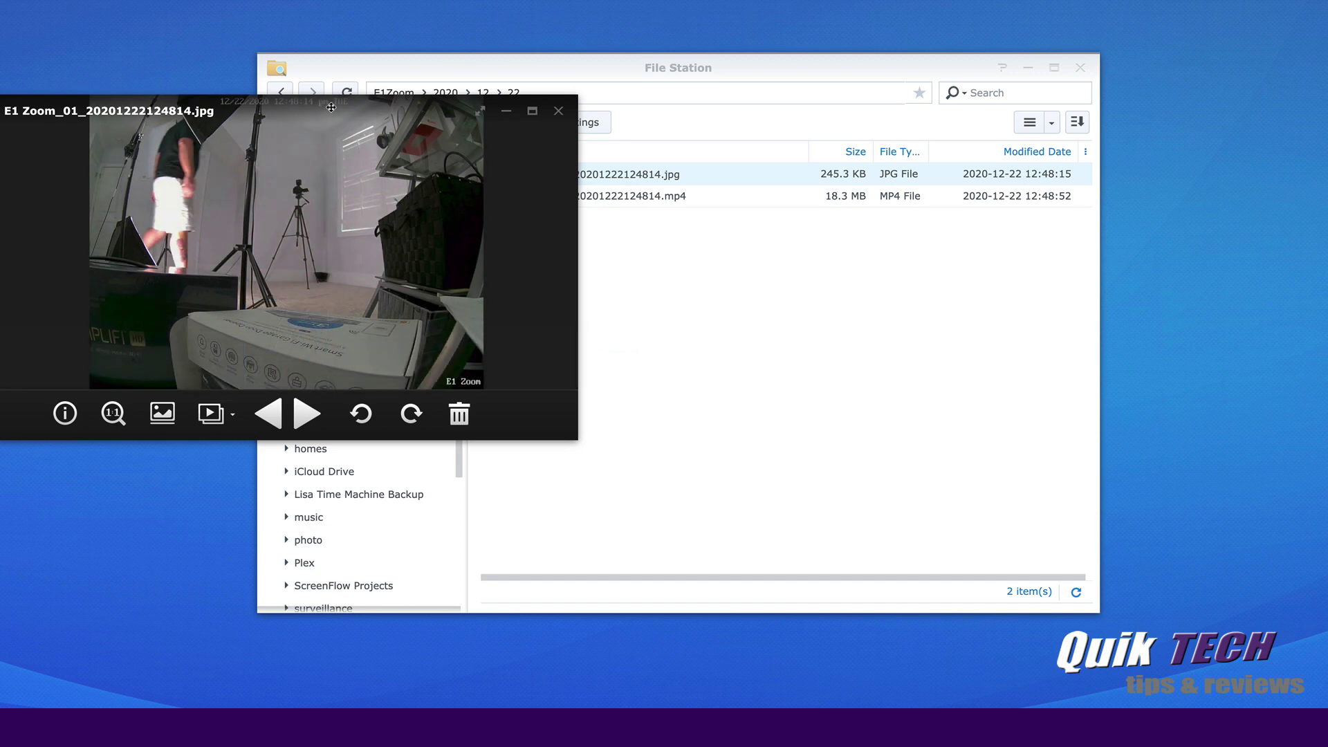
left_click_drag(327, 108, 697, 95)
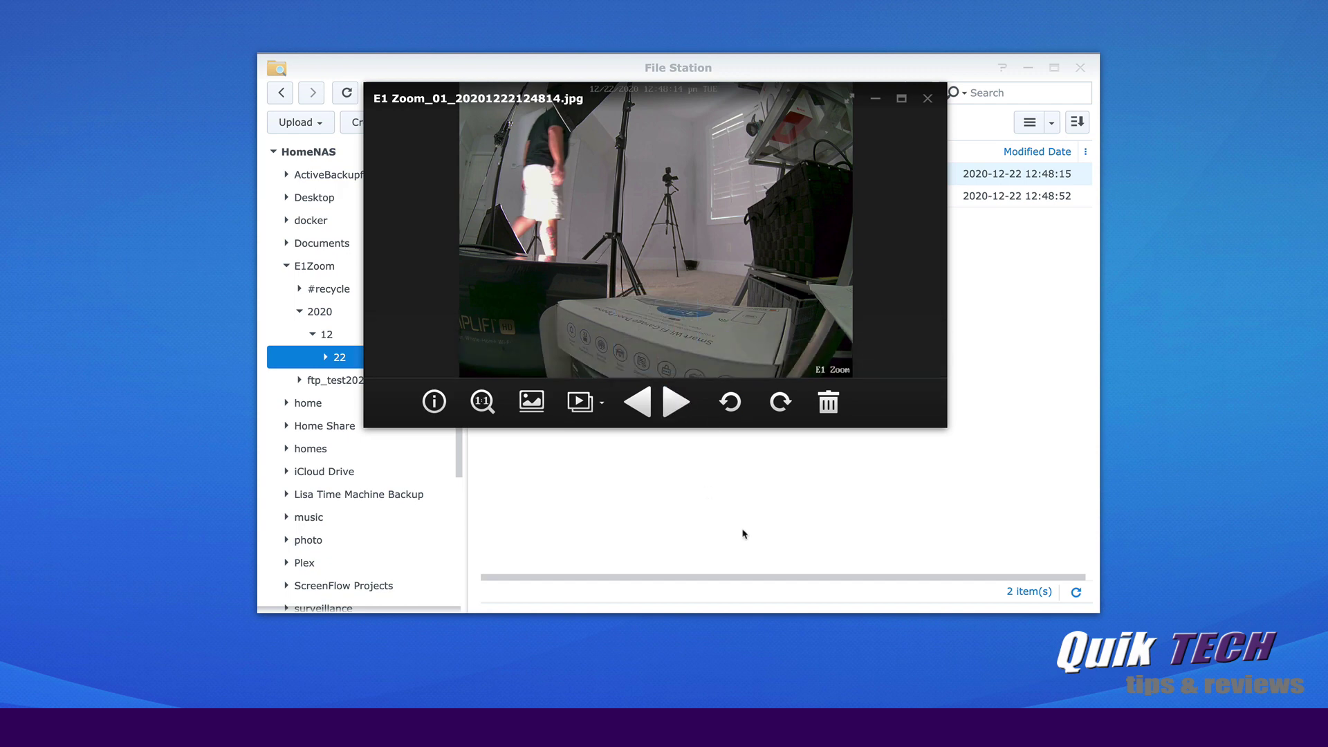
left_click(928, 99)
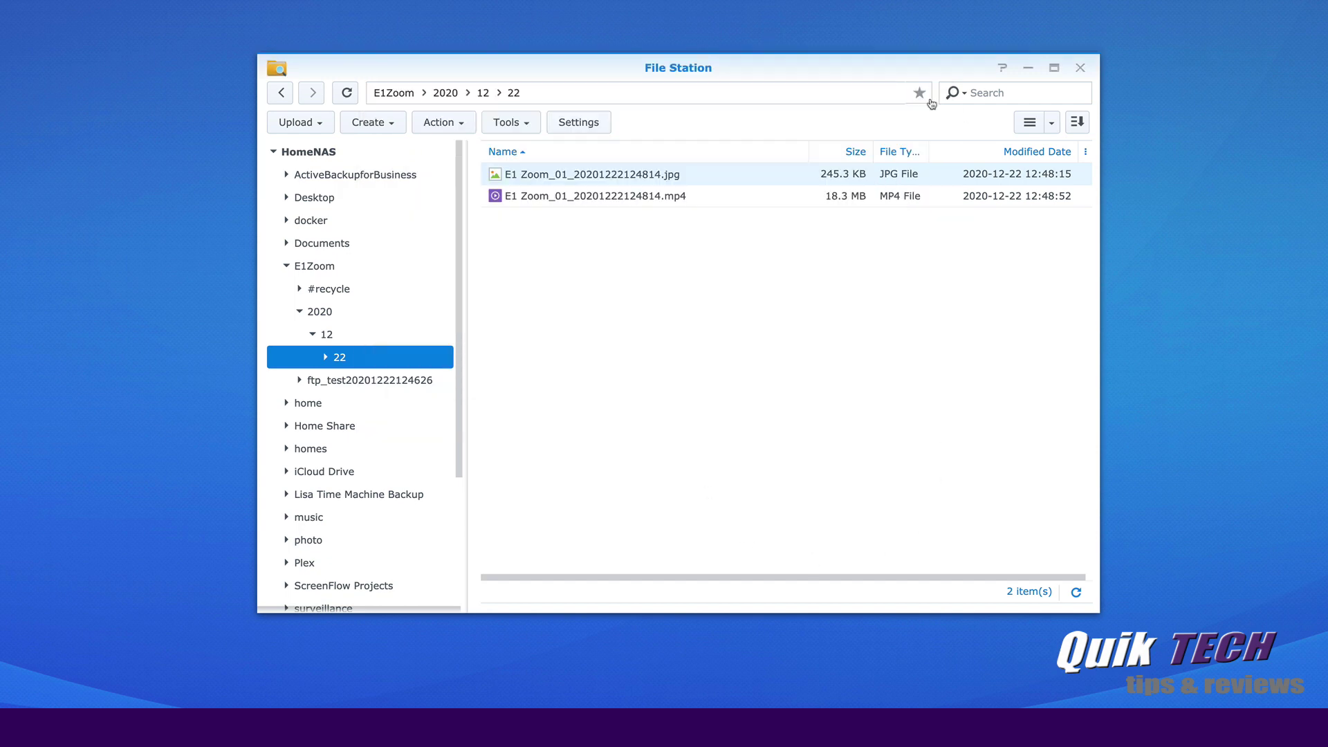
Open the uploaded clip E1 Zoom_01_20201222124814.mp4 in QuickTime Player and start playback.
left_click(494, 198)
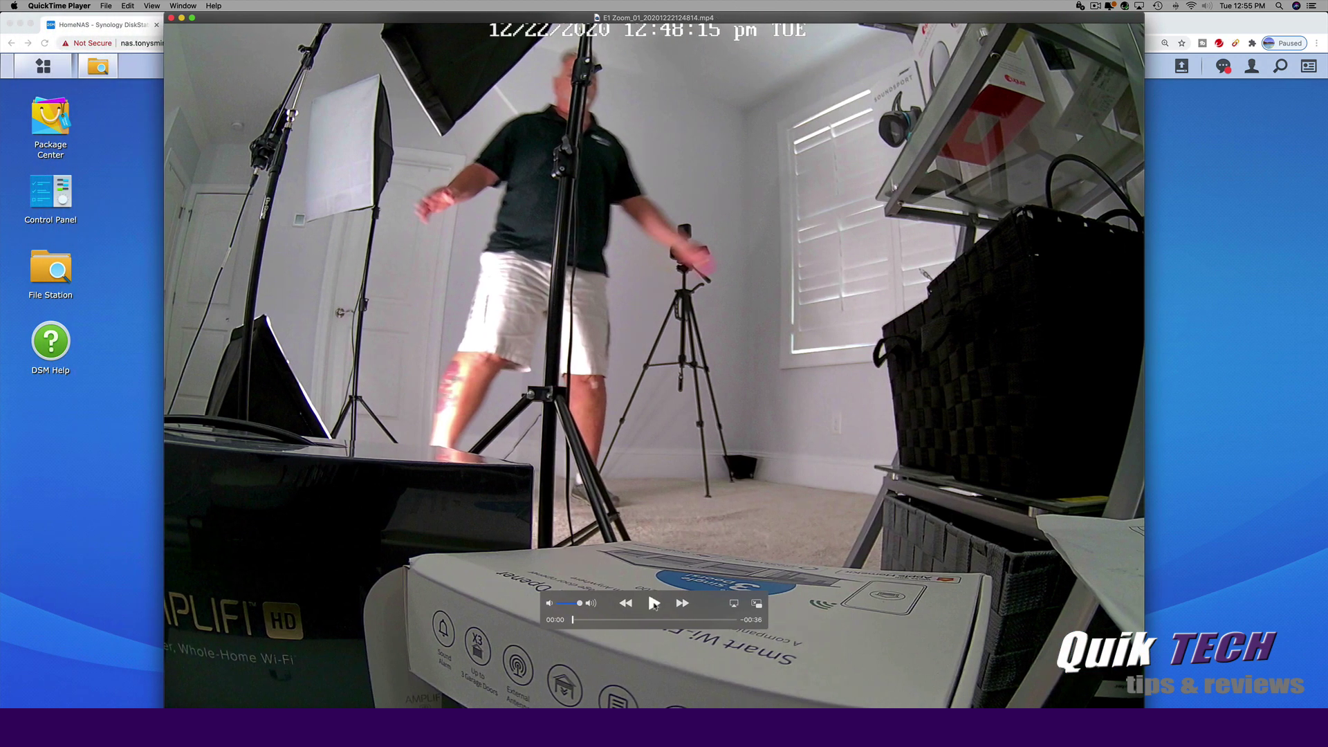
left_click(654, 604)
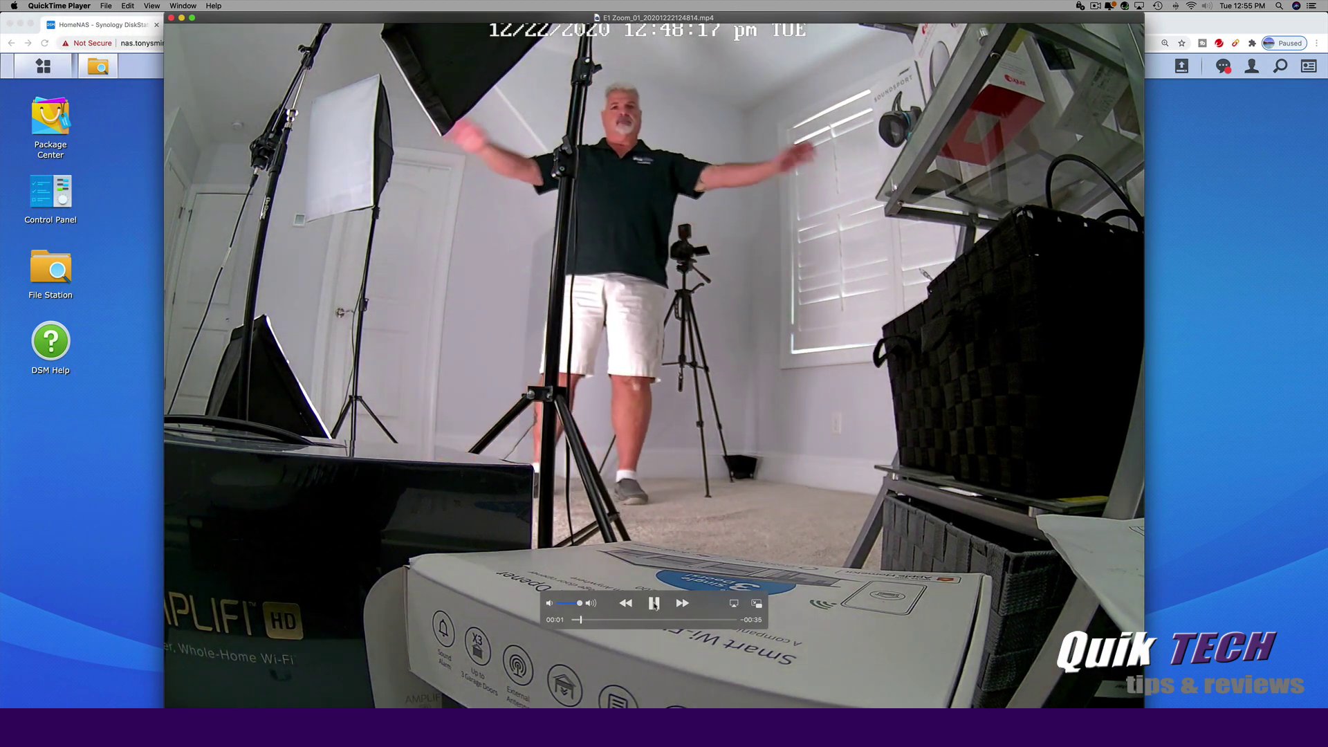